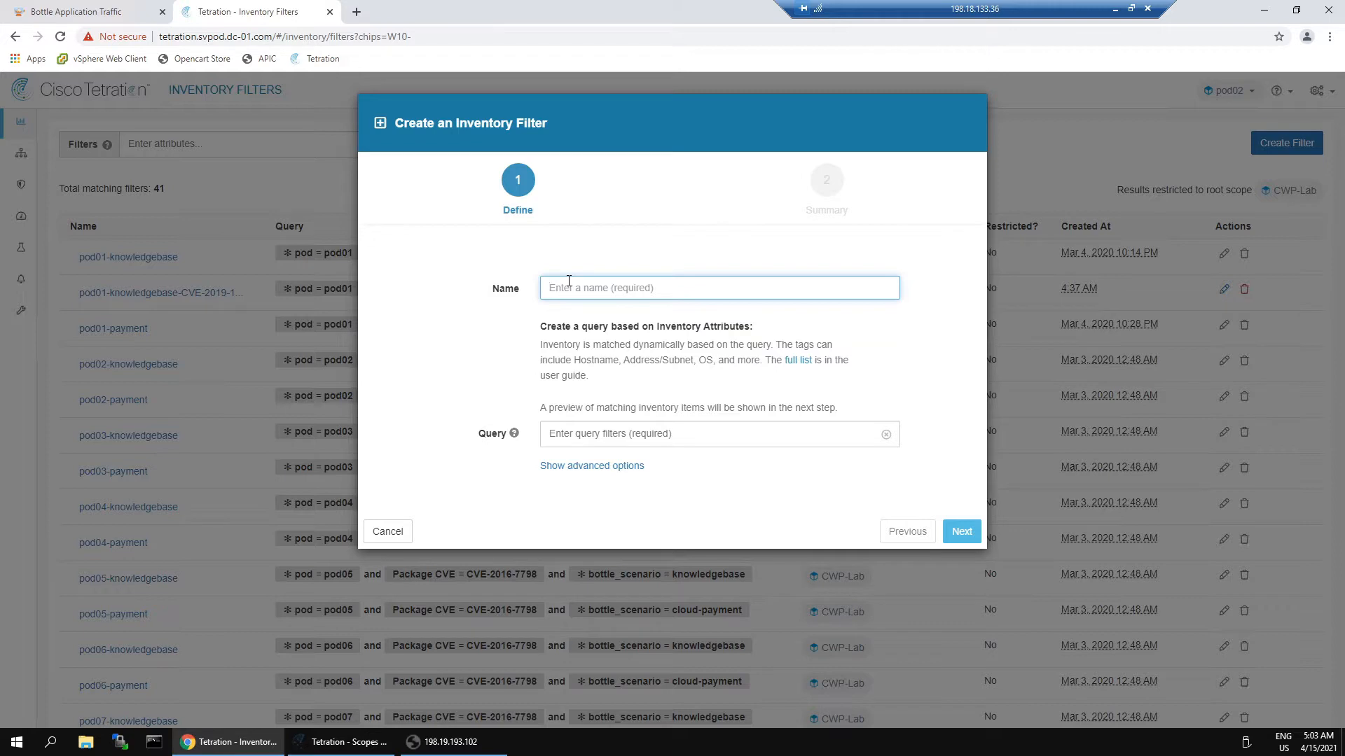
# Name the new inventory filter pod02-knowledgebase-CVE-2019-17006 and add the query condition pod = pod02
pyautogui.write('pod02-knowledgebase-')
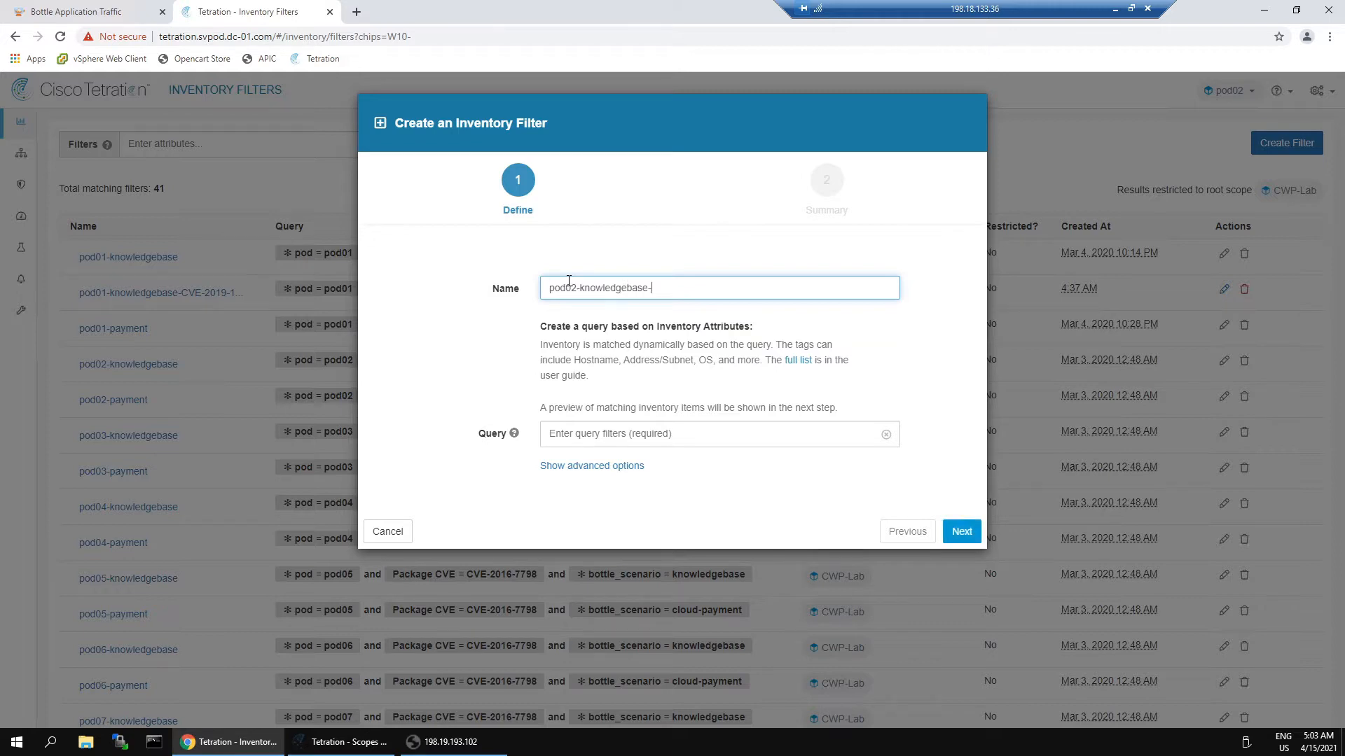
pyautogui.write('CVE-2019-17006')
pyautogui.click(587, 441)
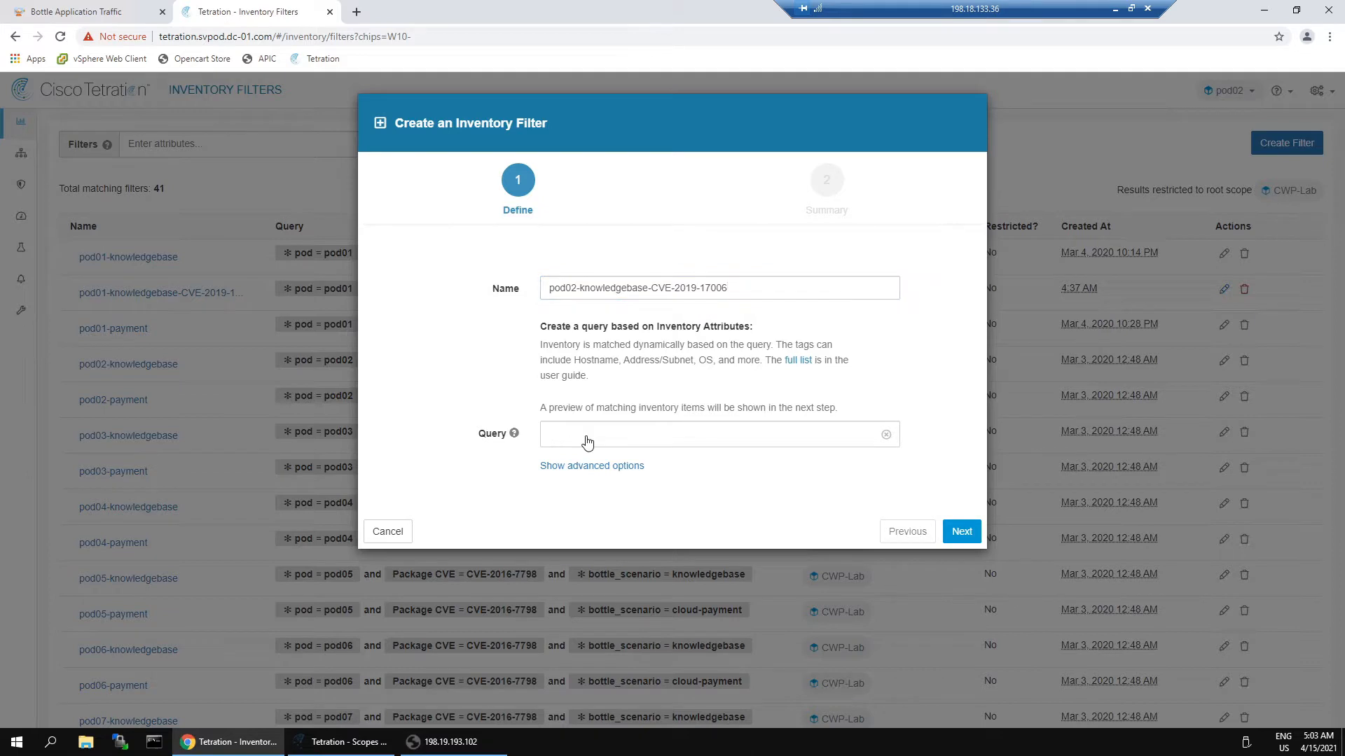
pyautogui.write('pod')
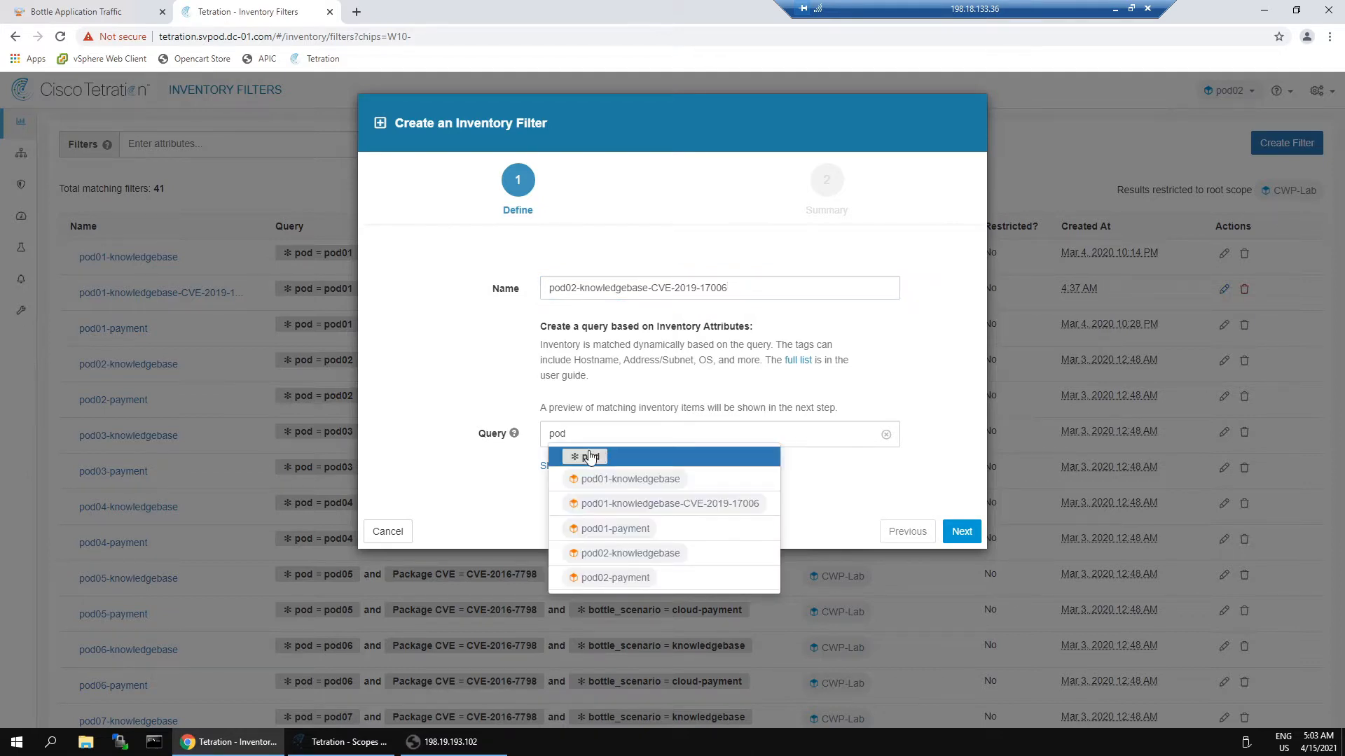
pyautogui.click(591, 458)
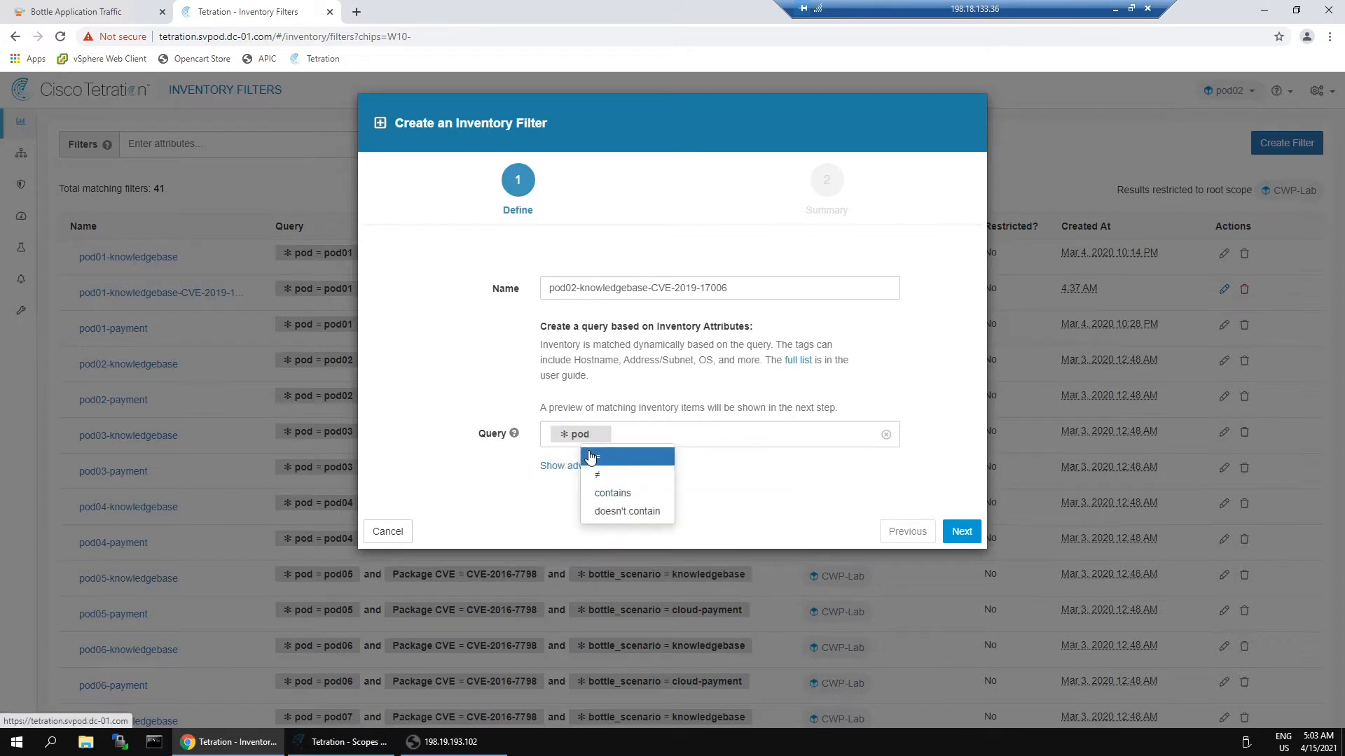
pyautogui.click(590, 457)
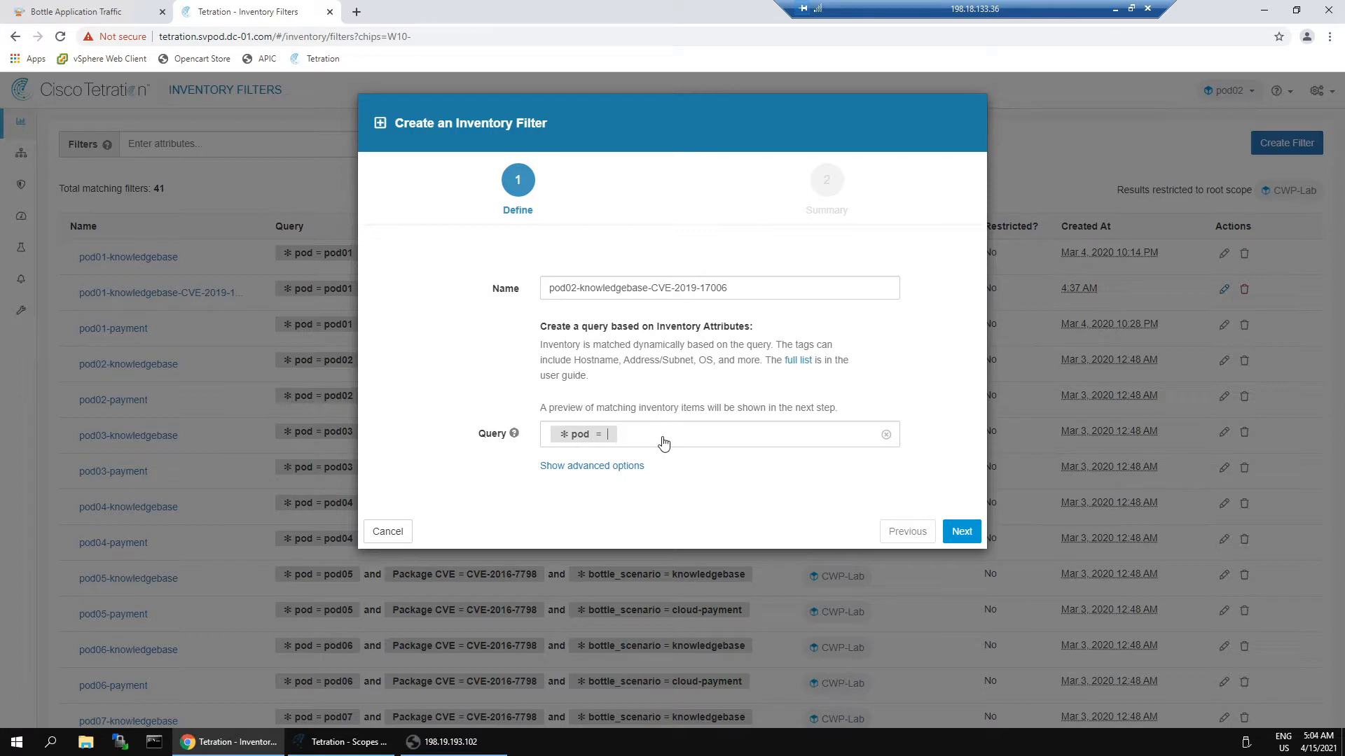
pyautogui.write('pod02 Pa')
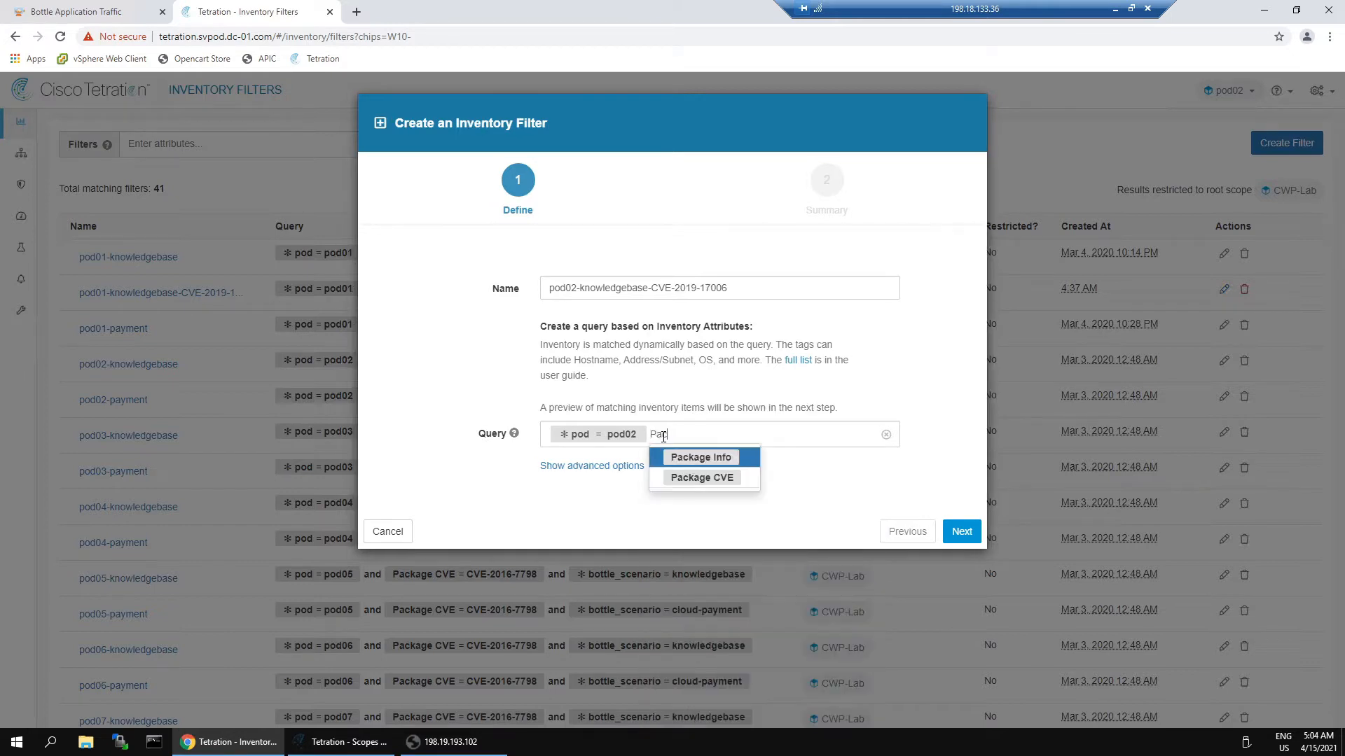
# Add the condition Package CVE = CVE-2019-17006 to the filter query
pyautogui.write('c')
pyautogui.click(694, 478)
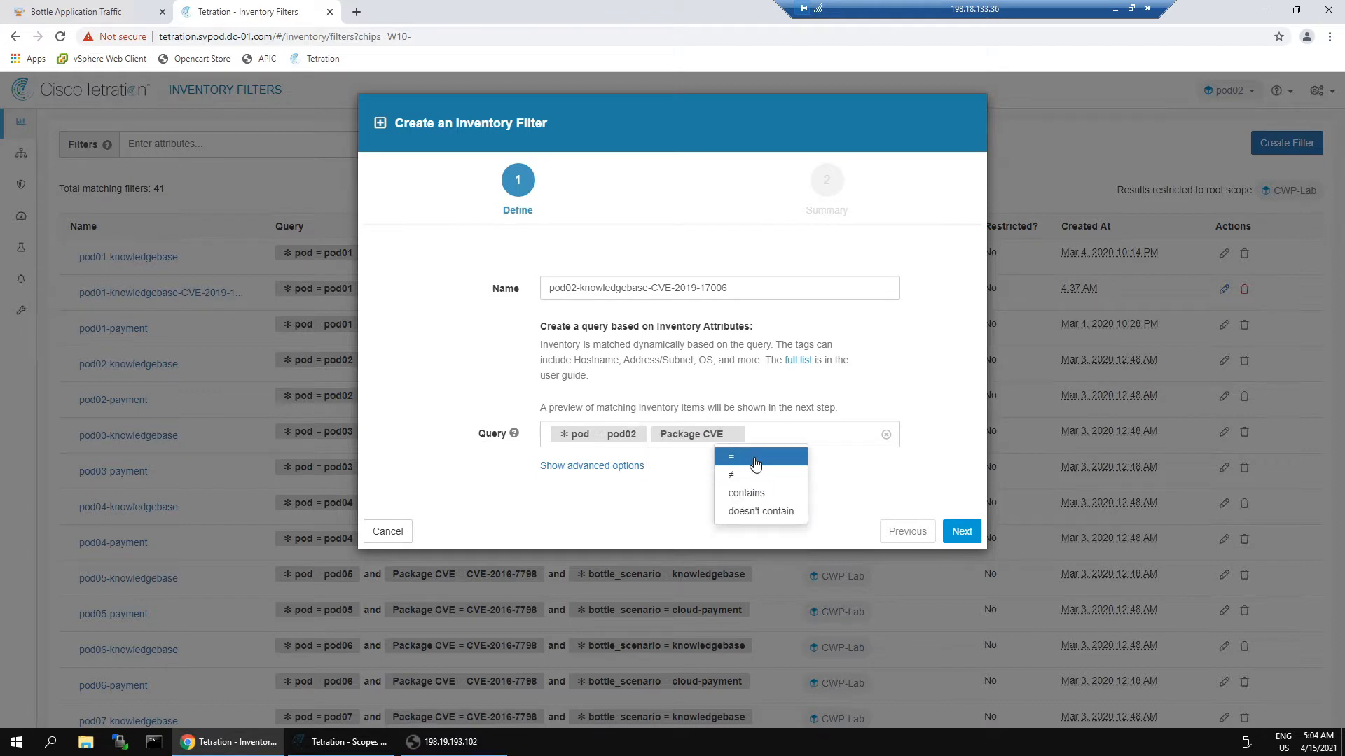
pyautogui.click(754, 458)
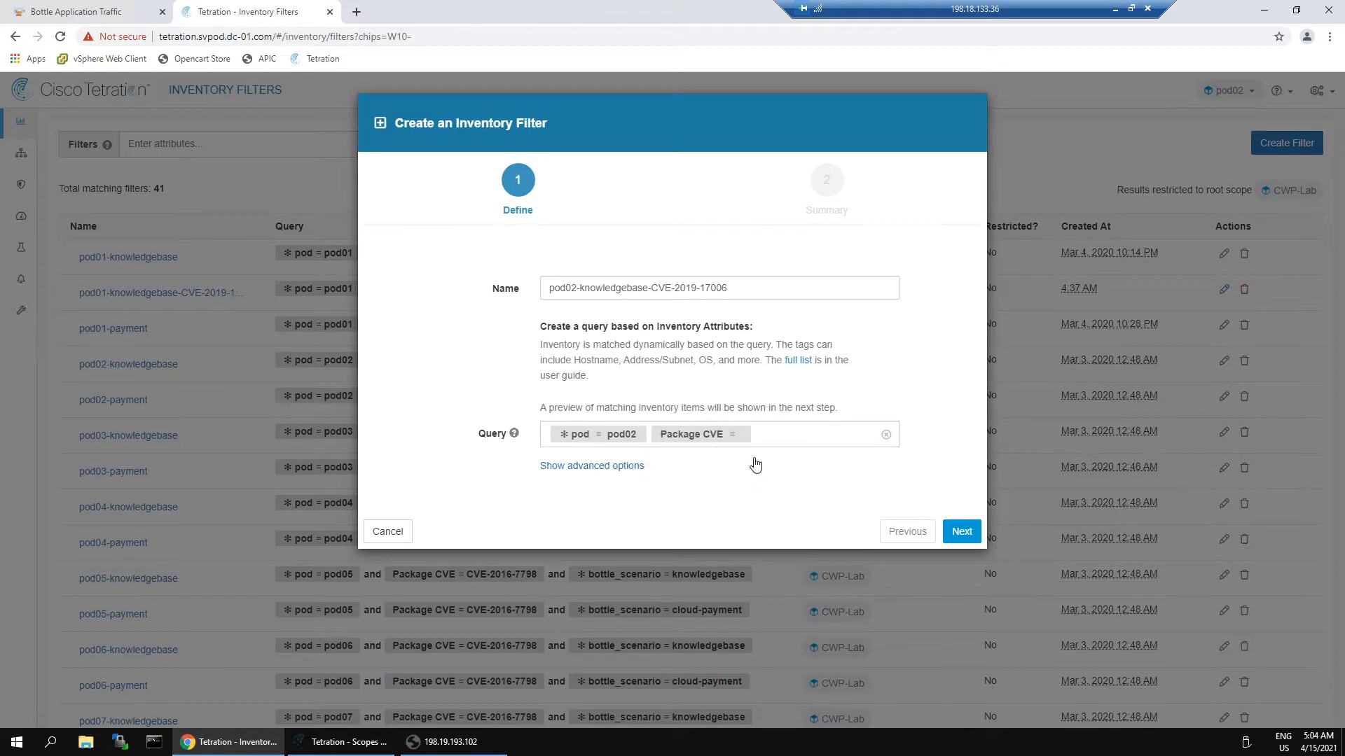
pyautogui.write('CVE-2019-17006')
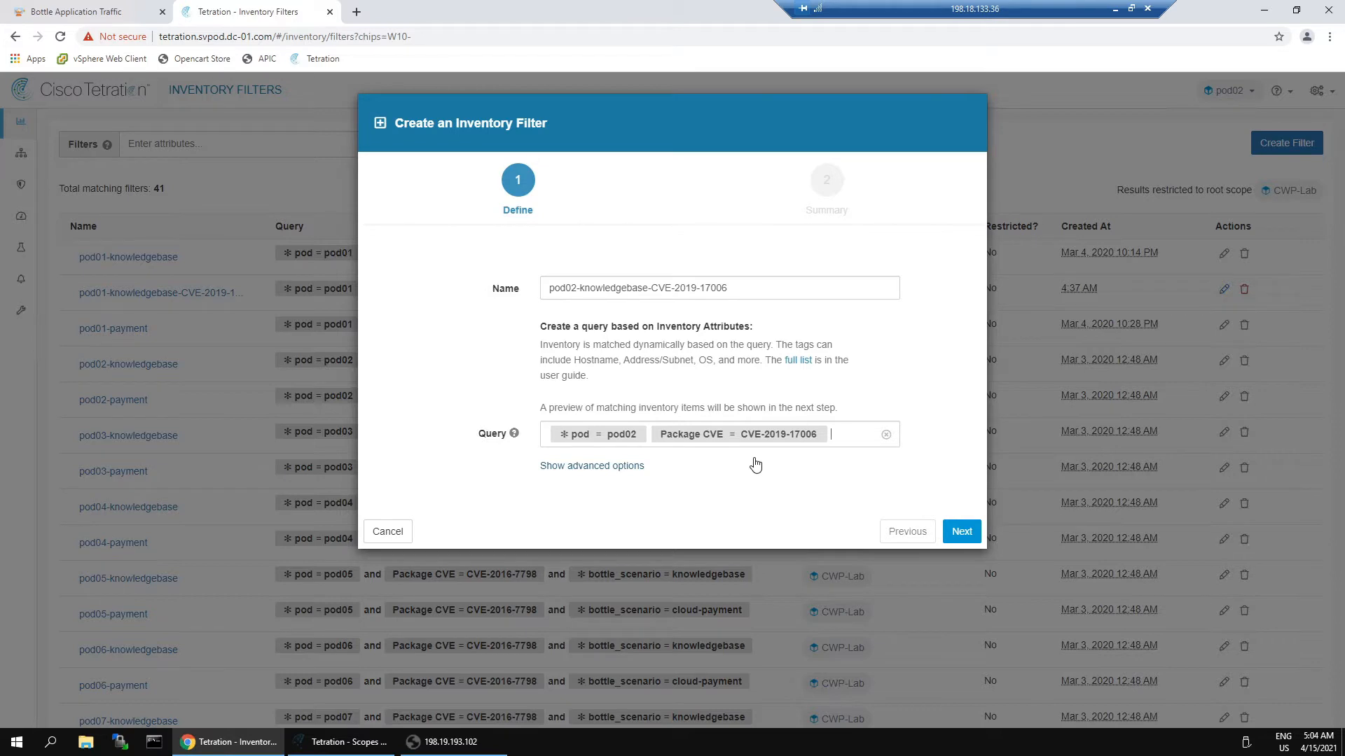
# Add the condition bottle_scenario = knowledgebase to the query and create the inventory filter
pyautogui.write('bottle')
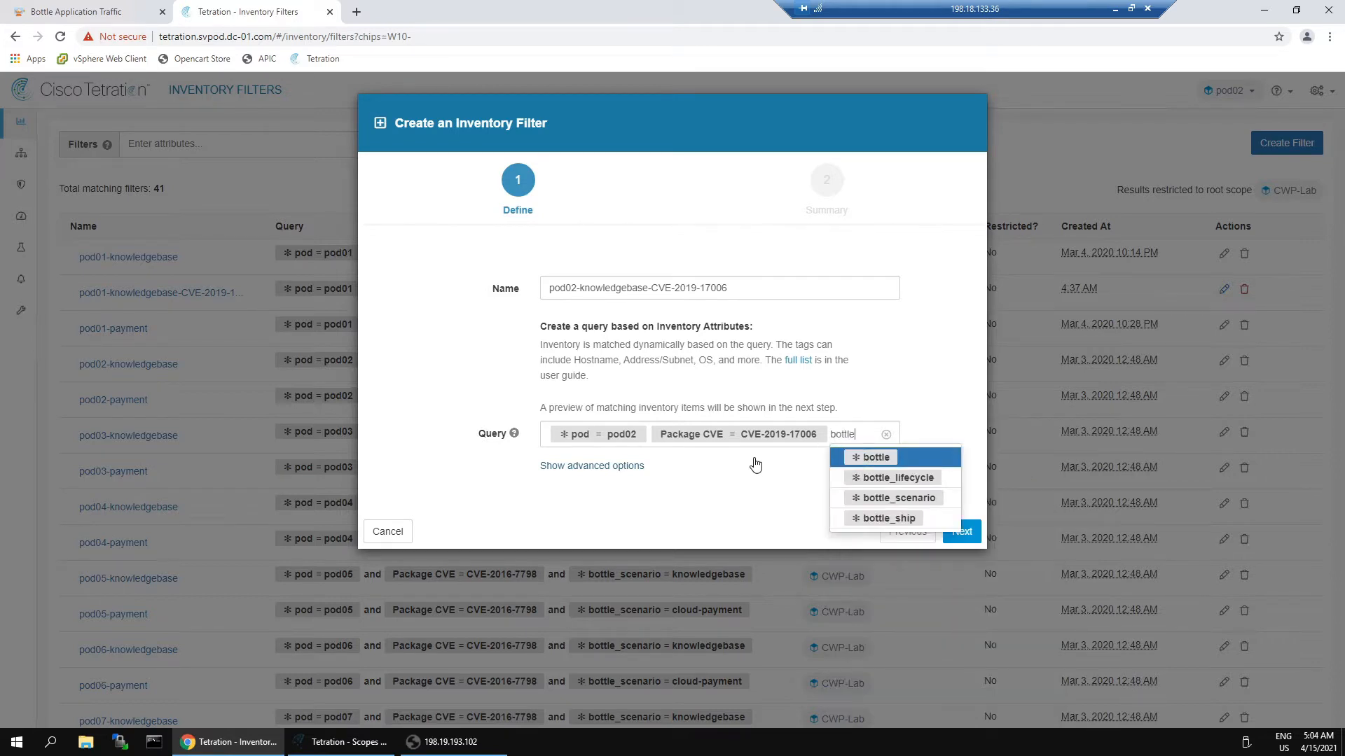
pyautogui.click(885, 501)
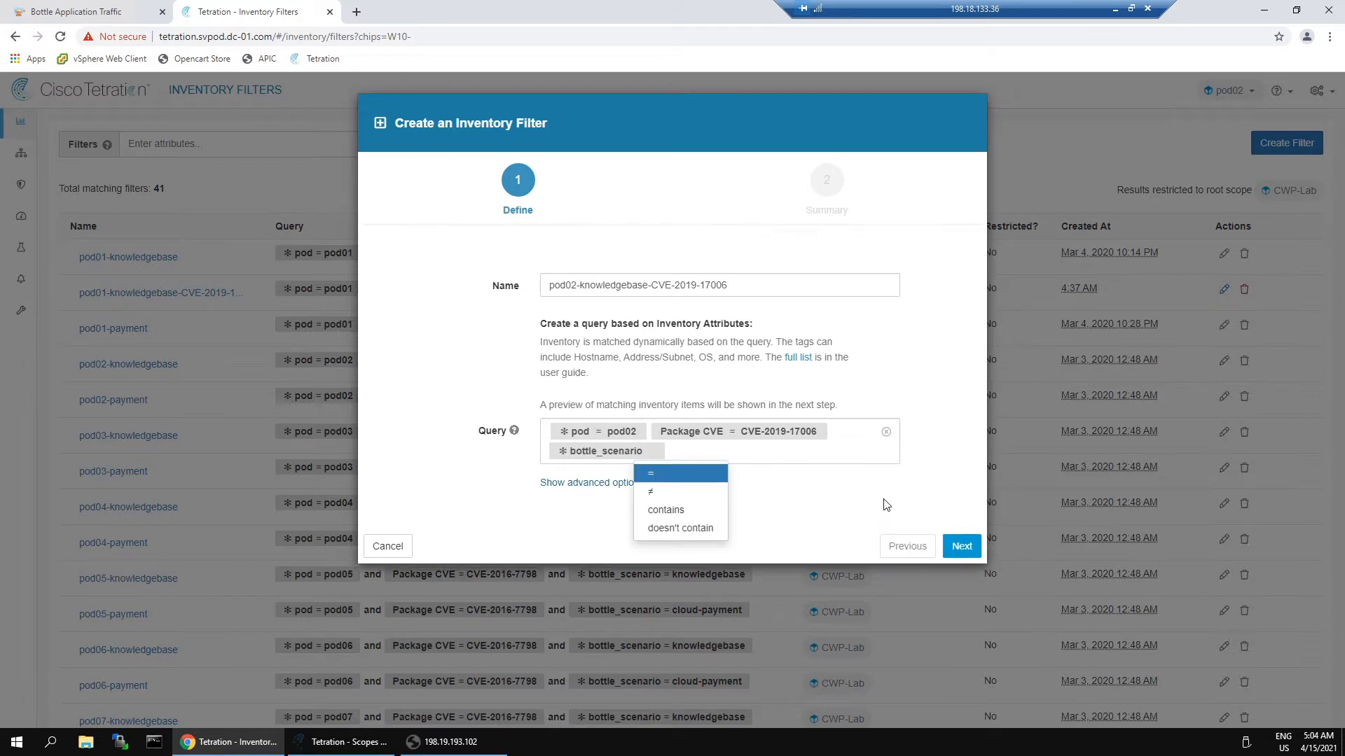
pyautogui.click(666, 476)
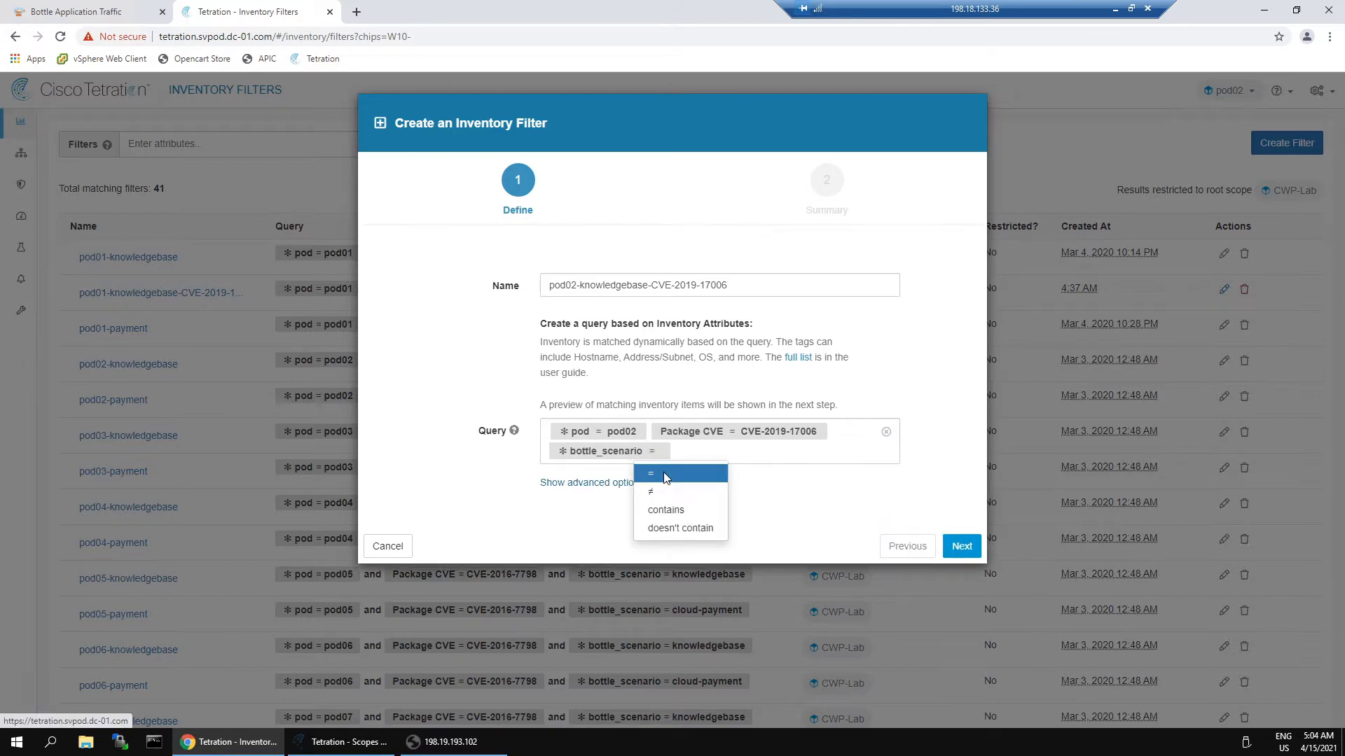
pyautogui.write('know')
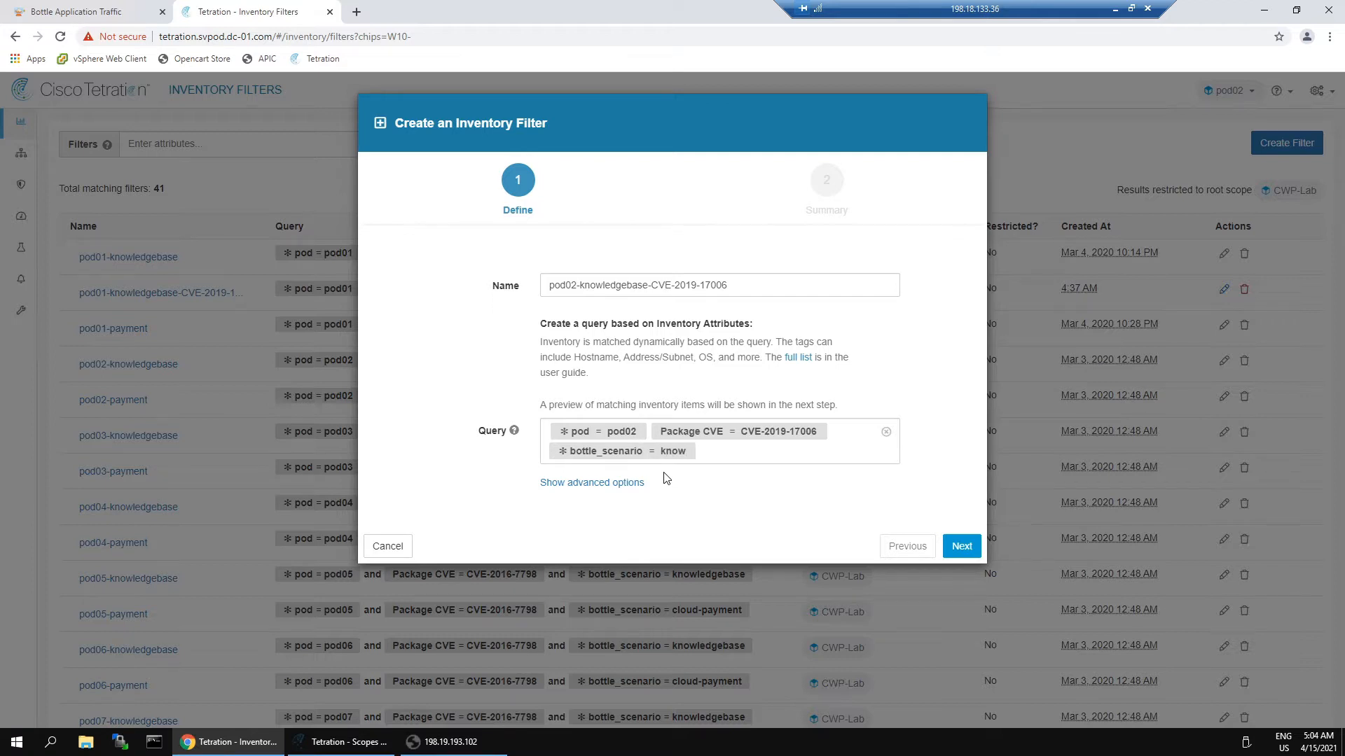
pyautogui.write('ledgebase')
pyautogui.click(971, 553)
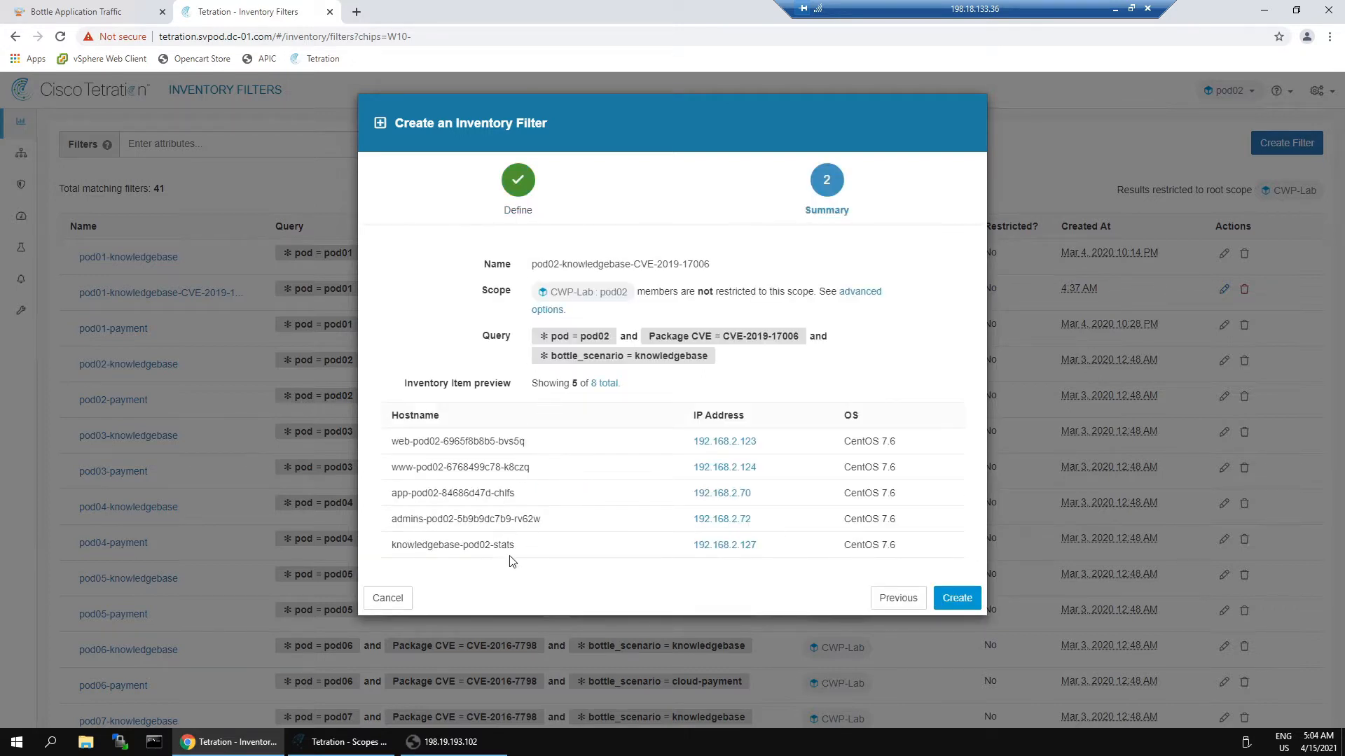
pyautogui.click(970, 600)
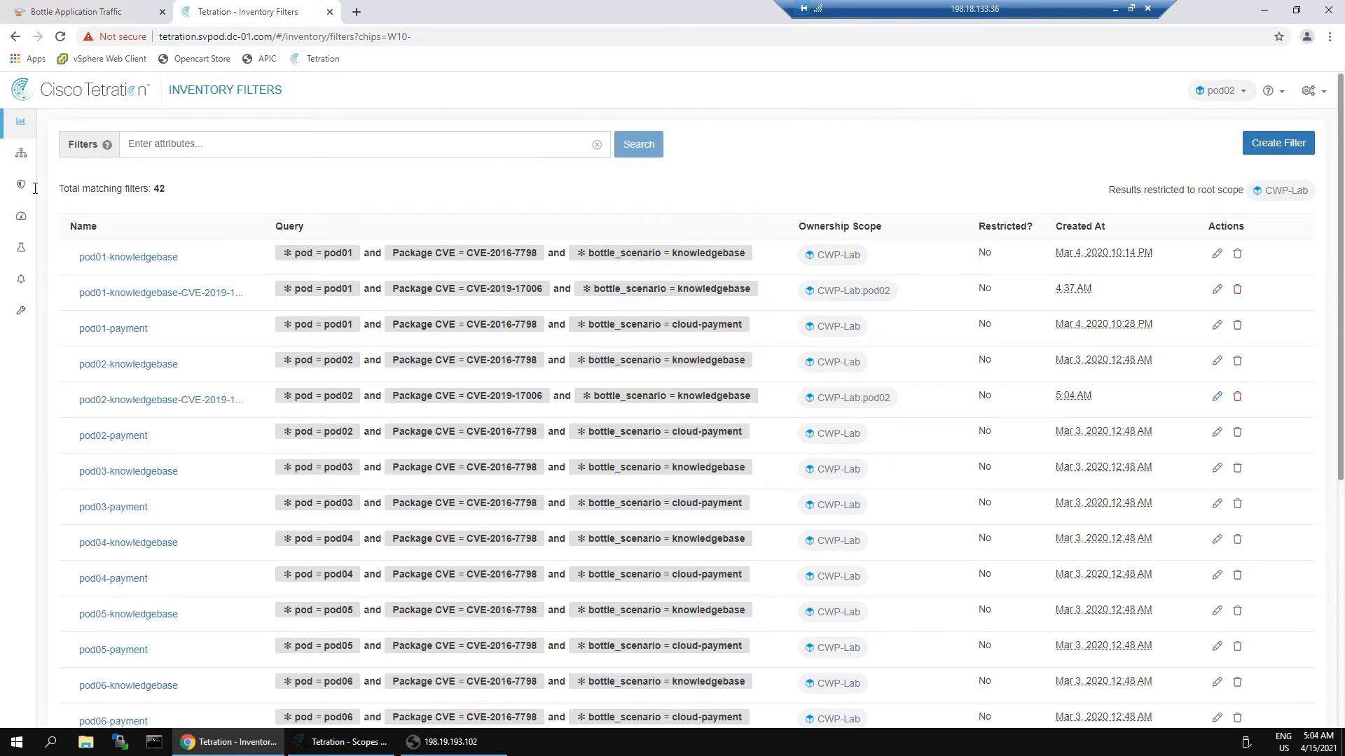
# Start a new absolute policy in the Pod02 Knowledge Base segmentation workspace with the action DENY
pyautogui.click(26, 160)
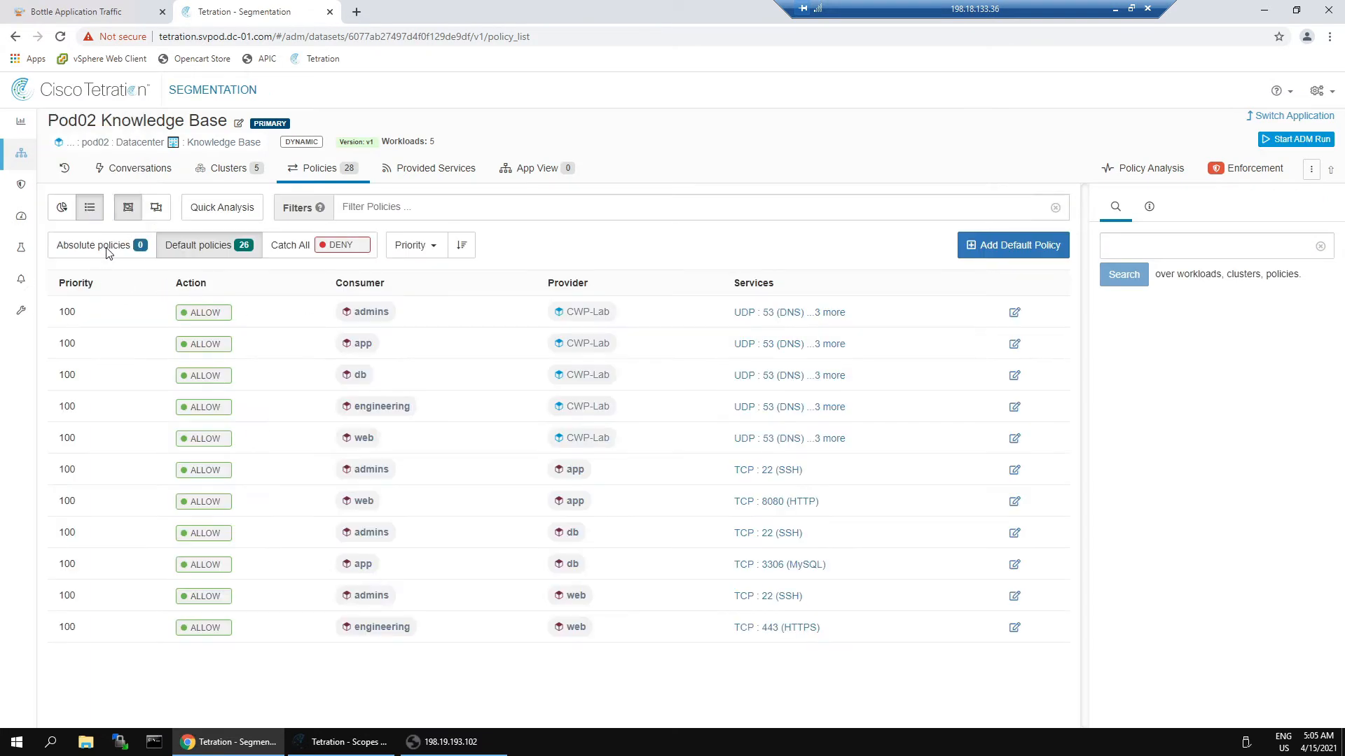
pyautogui.click(105, 251)
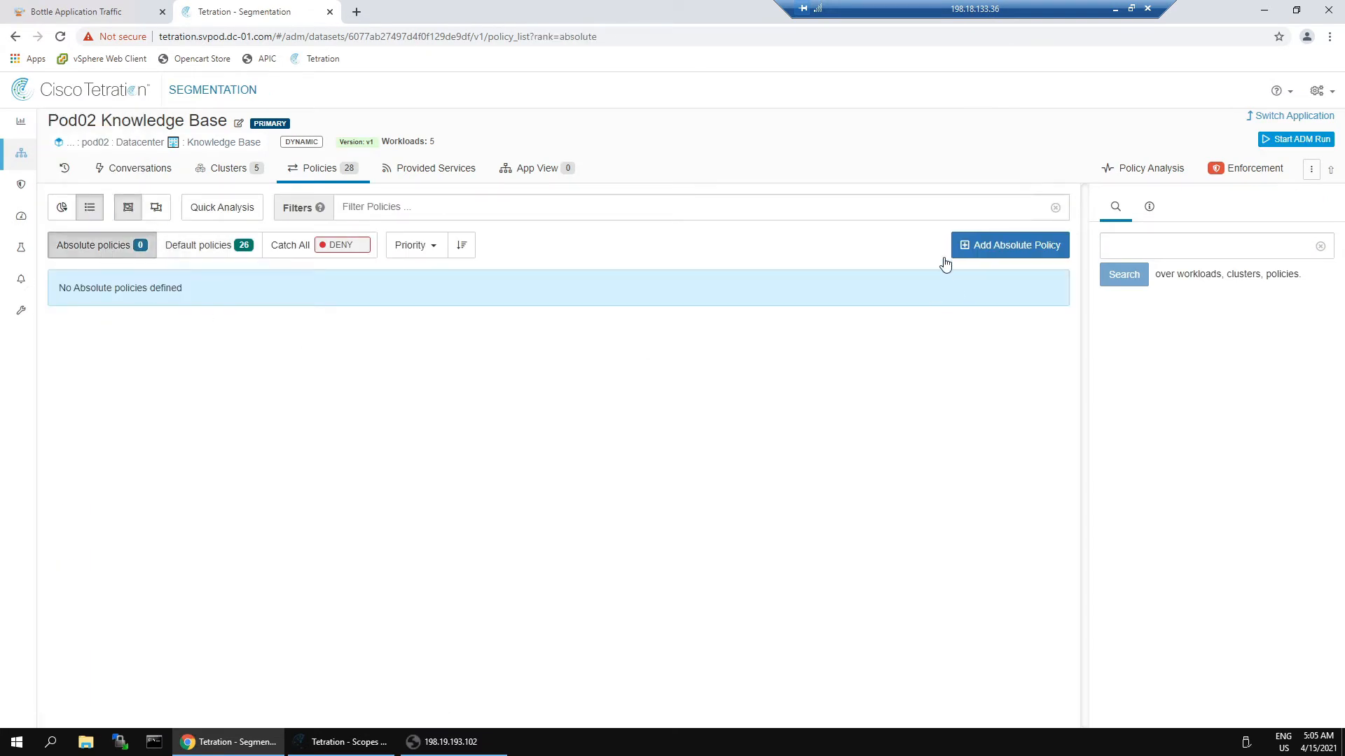
pyautogui.click(993, 245)
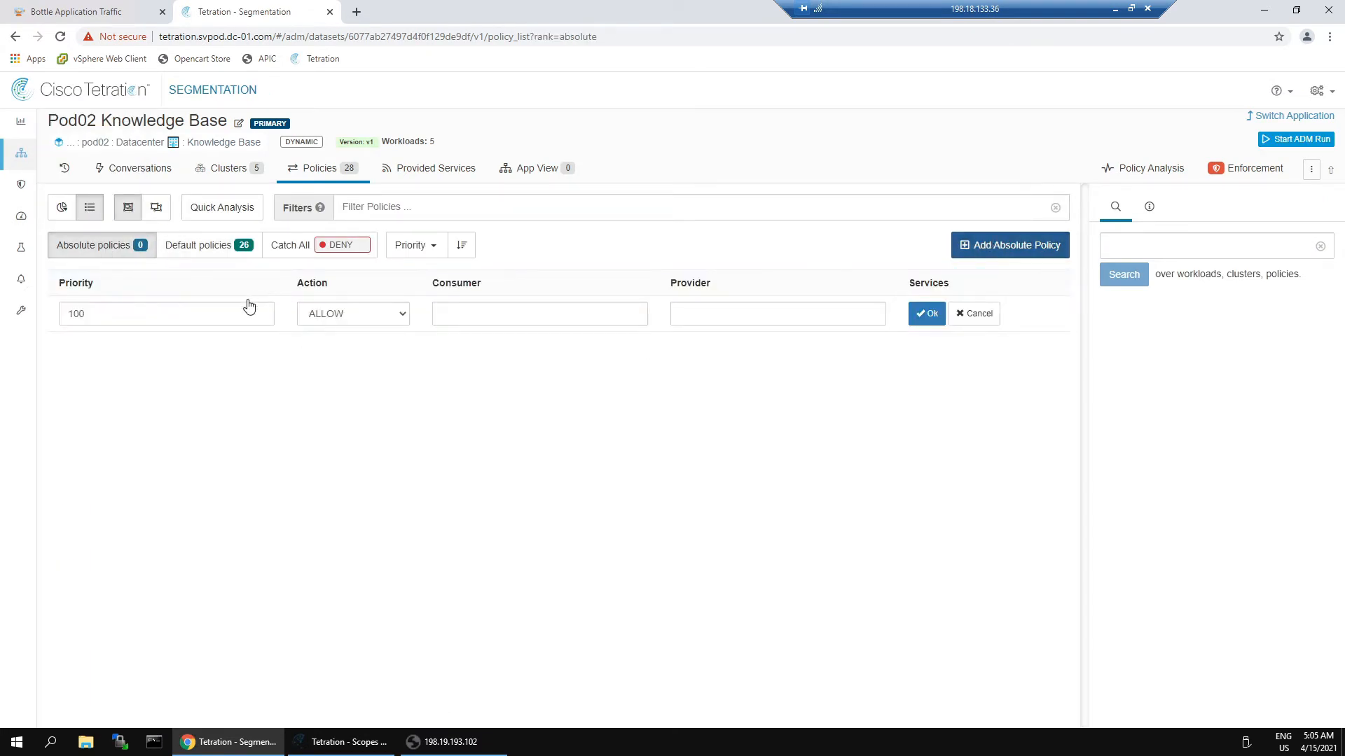
pyautogui.click(397, 317)
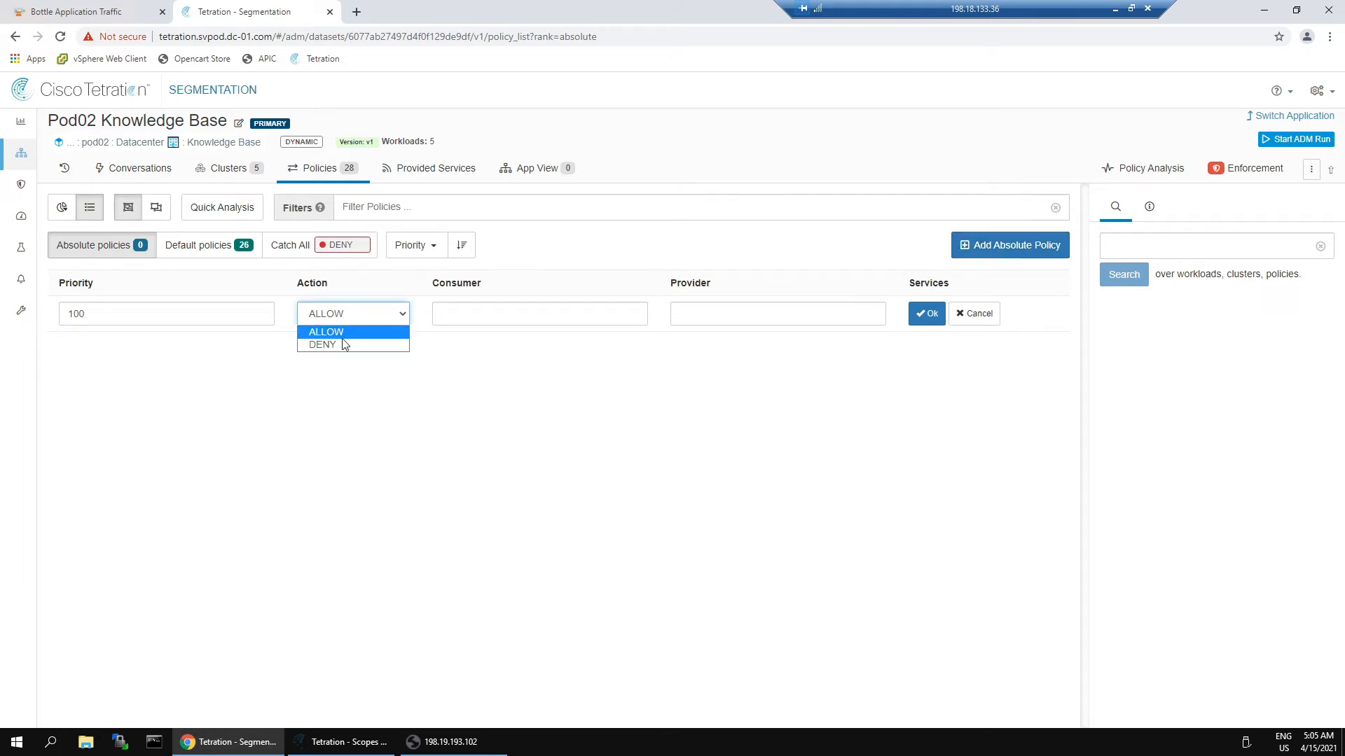
pyautogui.press('Down')
pyautogui.press('Return')
# Set the policy's consumer to CWP-Lab and provider to pod02-knowledgebase-CVE-2019-17006, and save the policy
pyautogui.click(455, 308)
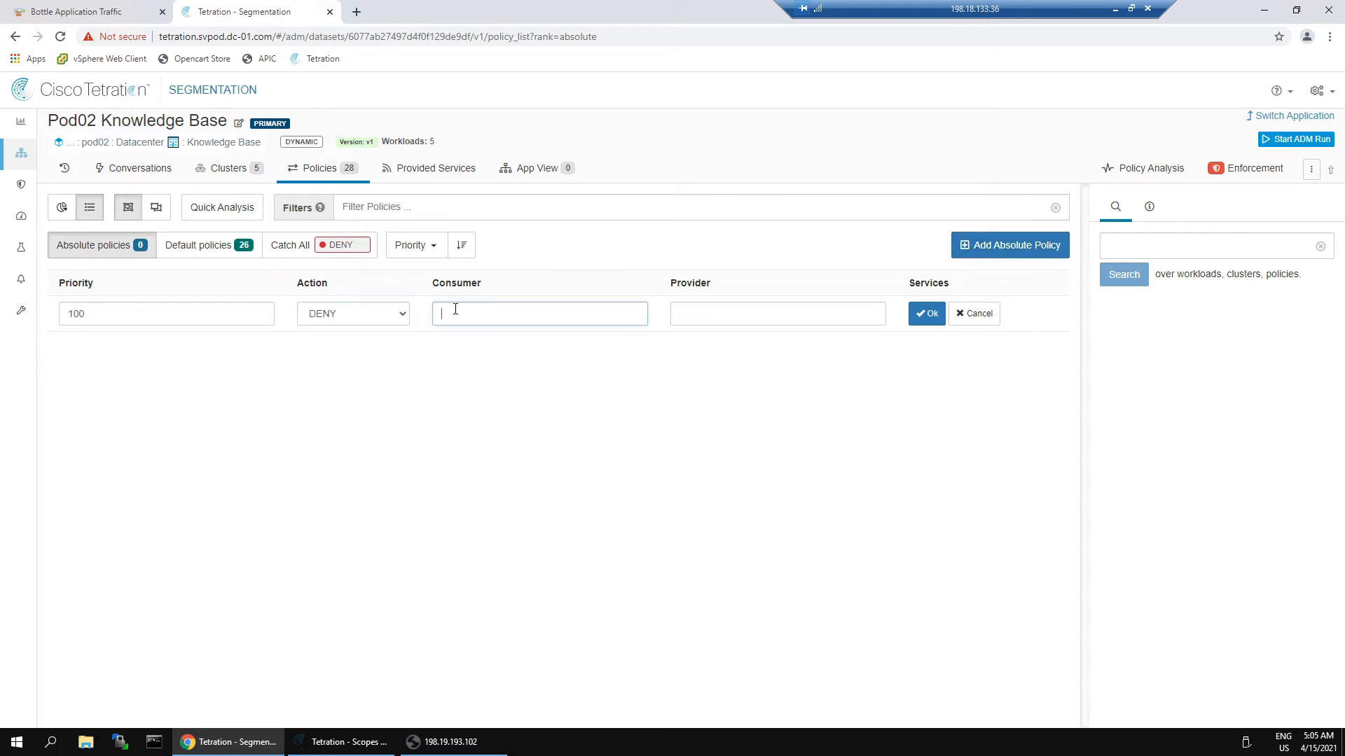
pyautogui.write('cwp')
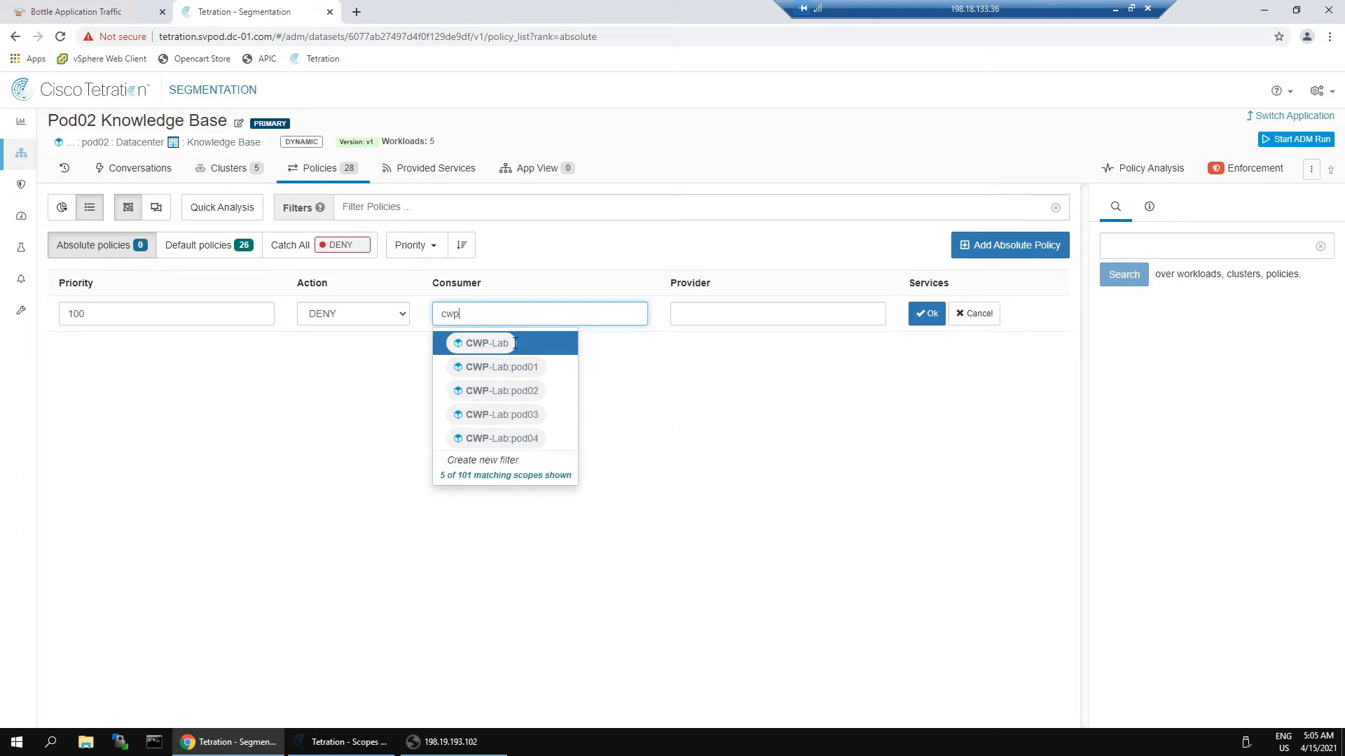
pyautogui.click(486, 344)
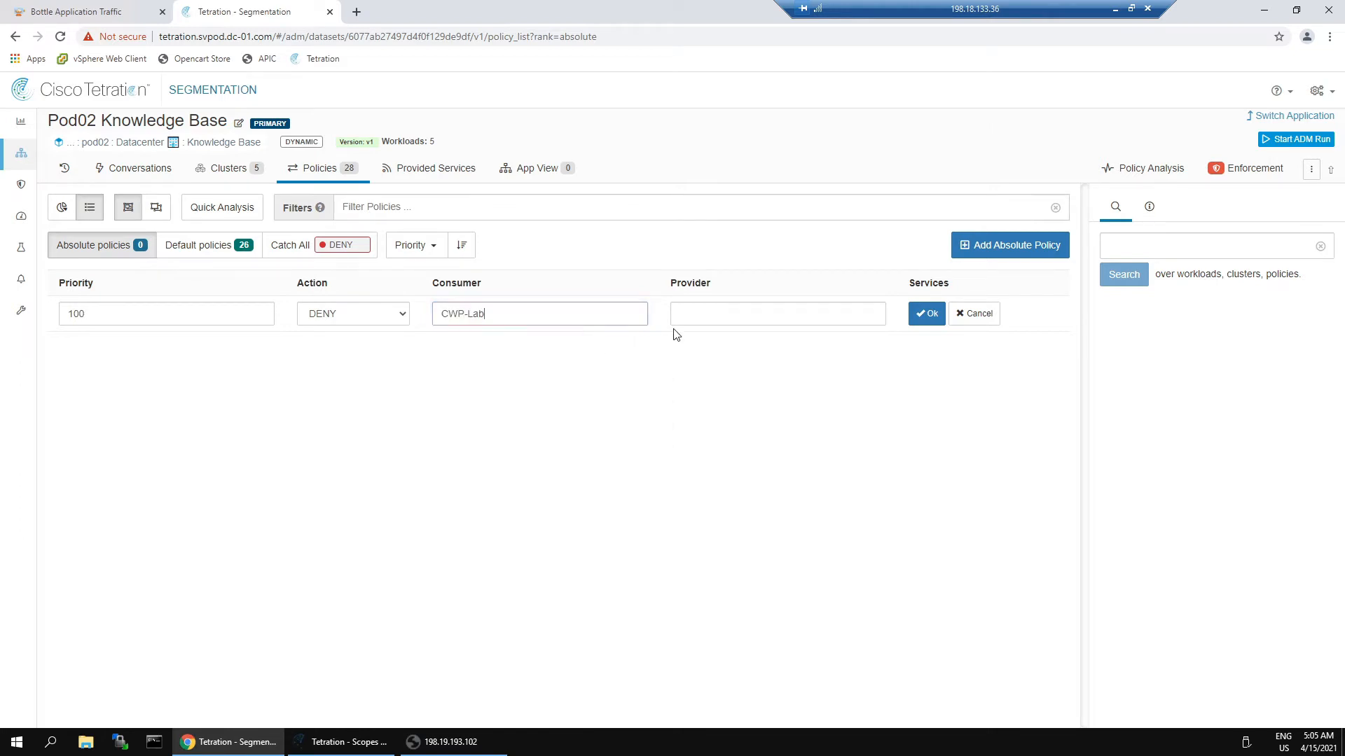
pyautogui.click(713, 317)
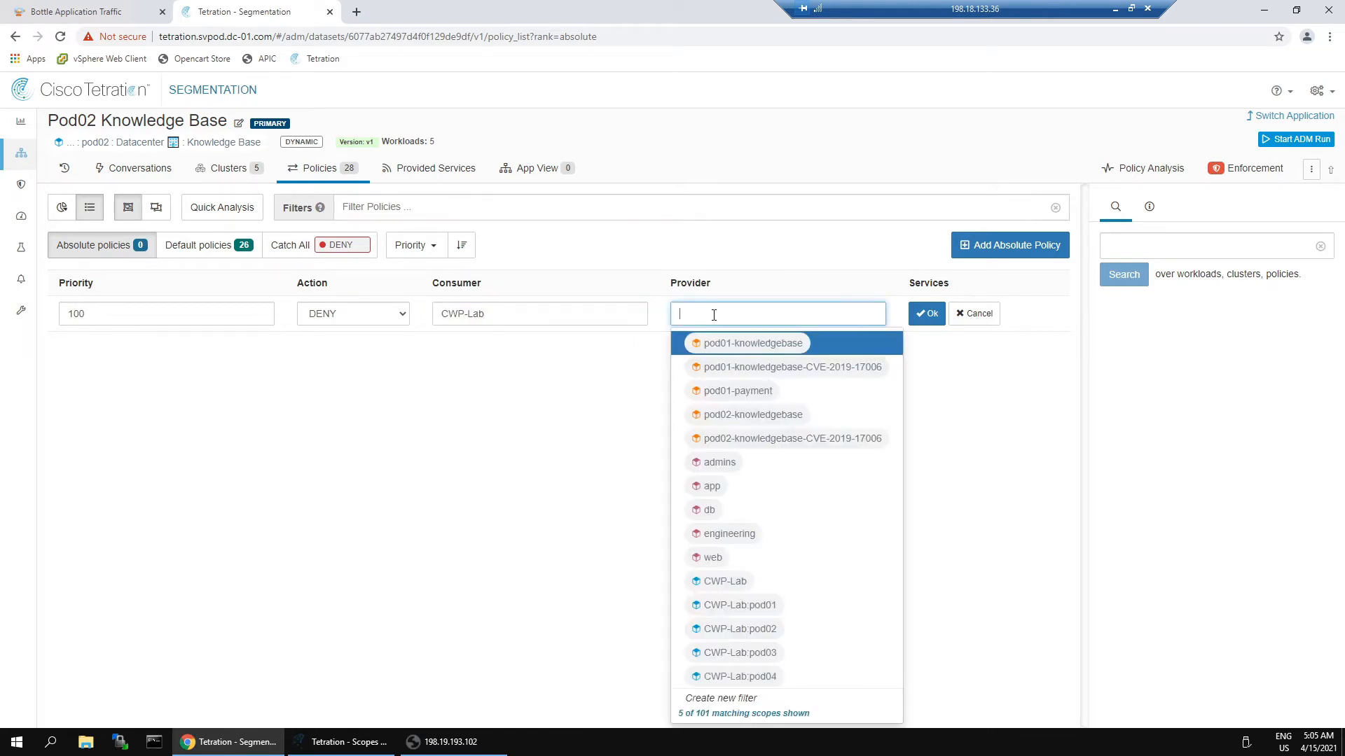
pyautogui.click(746, 441)
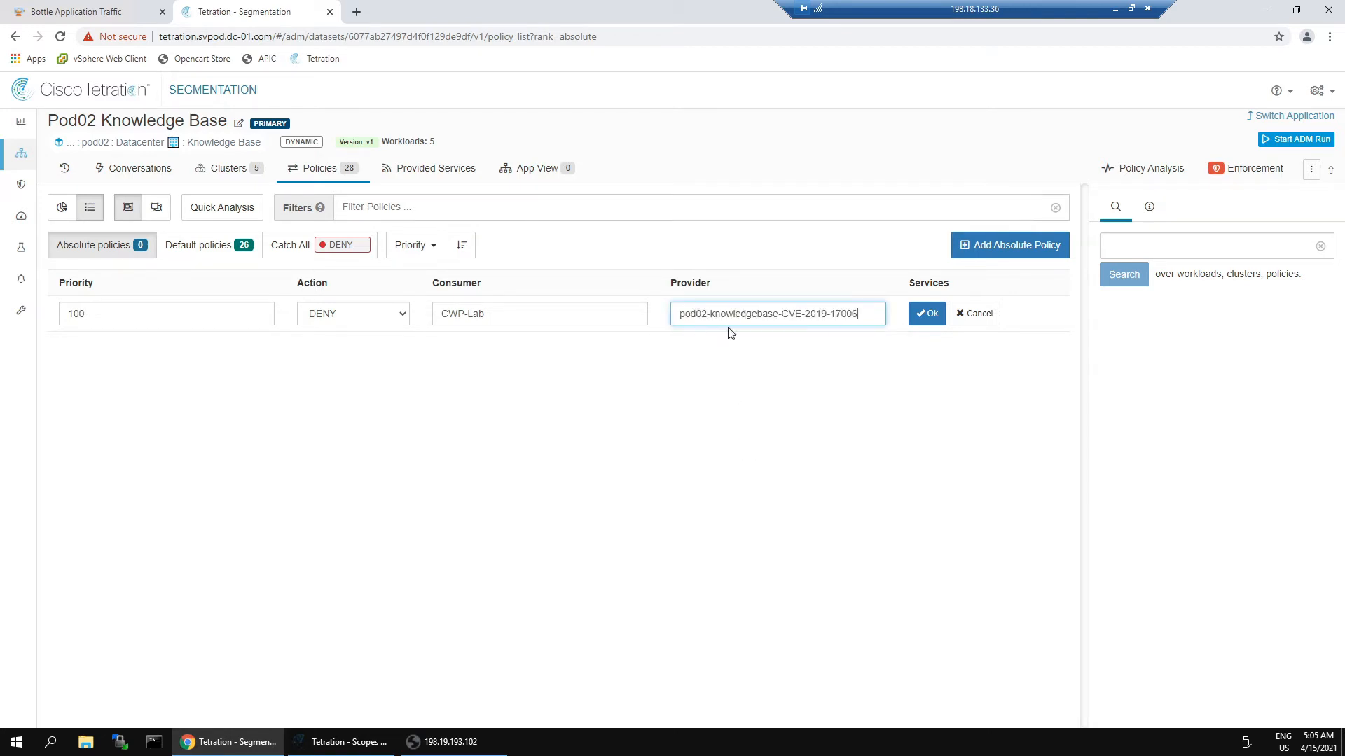
pyautogui.click(926, 320)
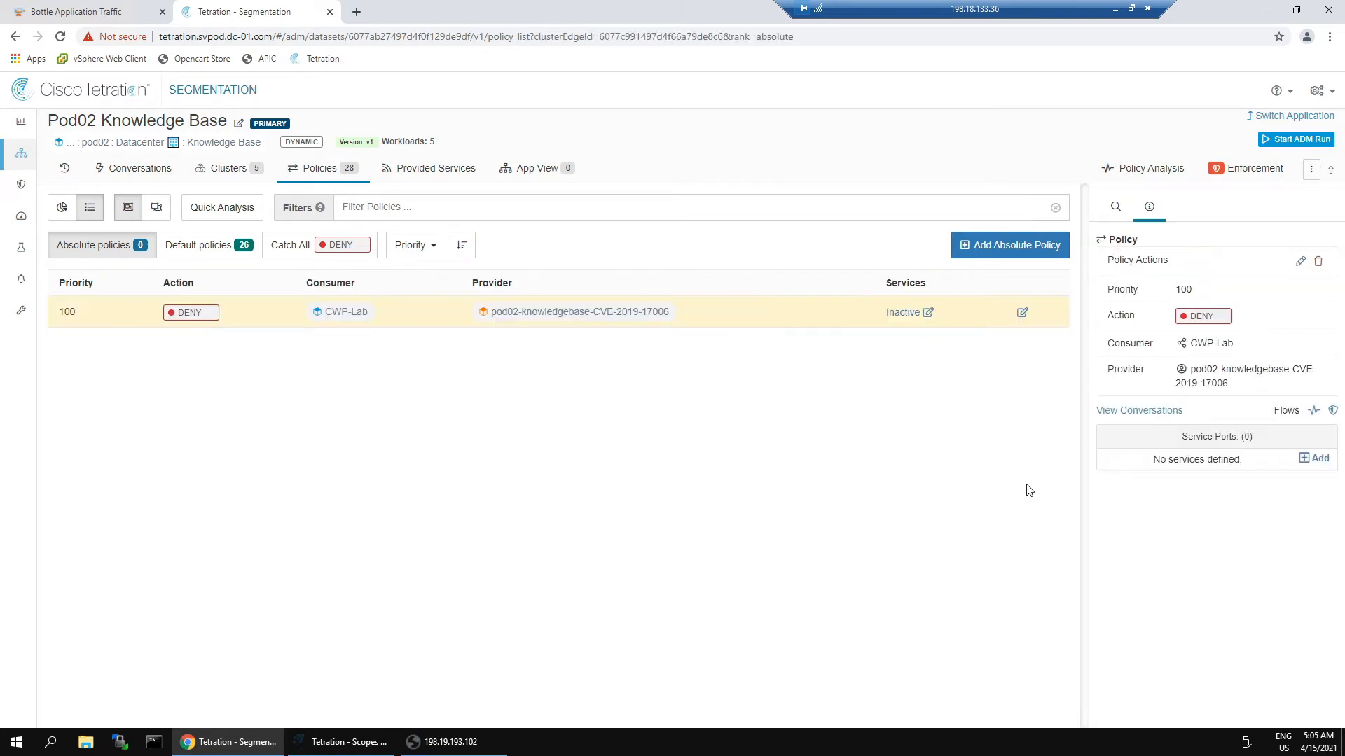
# Add TCP port 443 as a service port of the DENY policy
pyautogui.click(1319, 459)
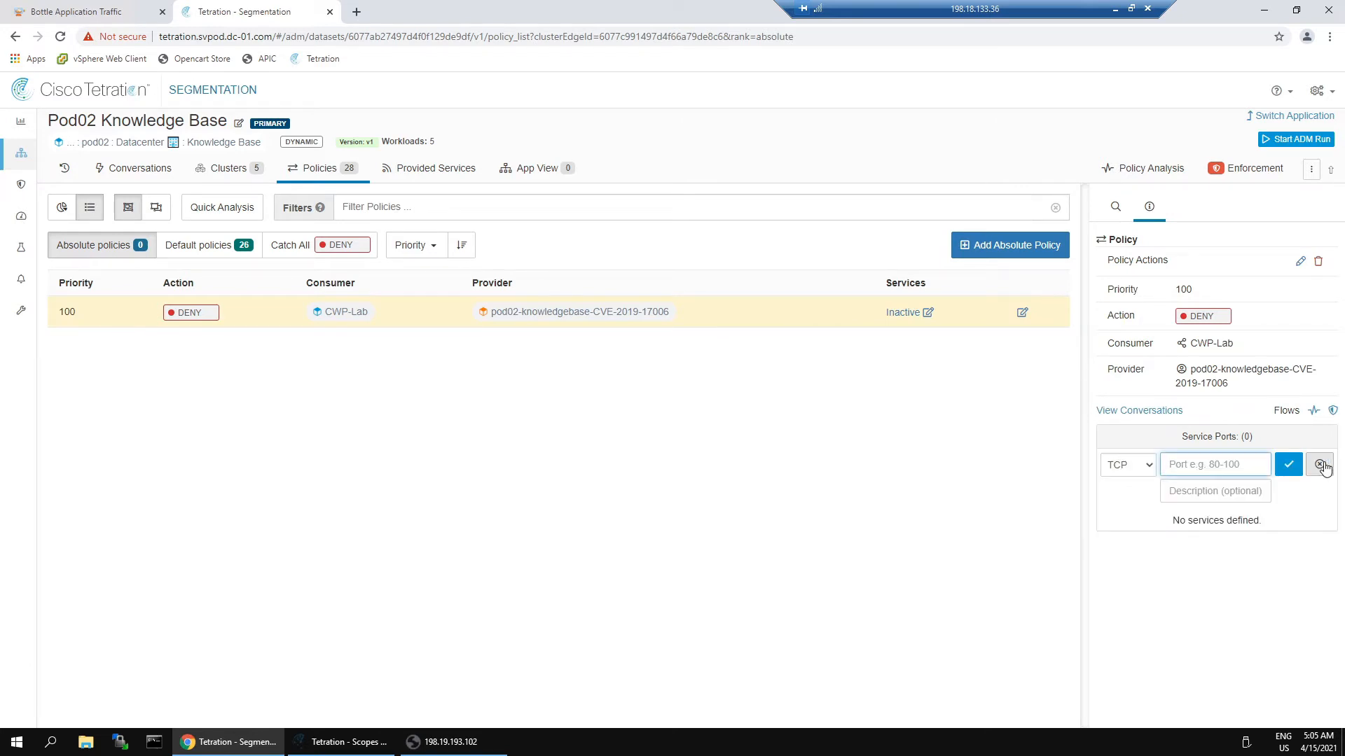
pyautogui.write('443')
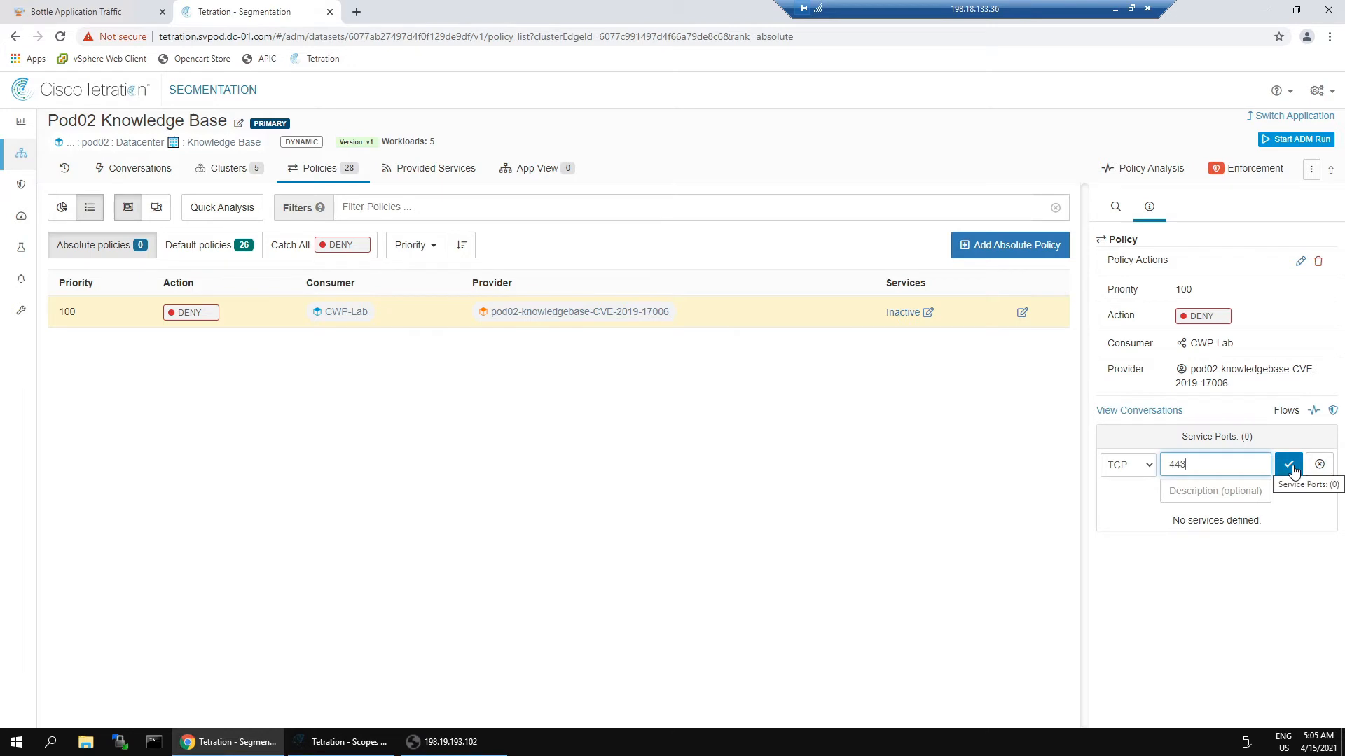
pyautogui.click(1290, 466)
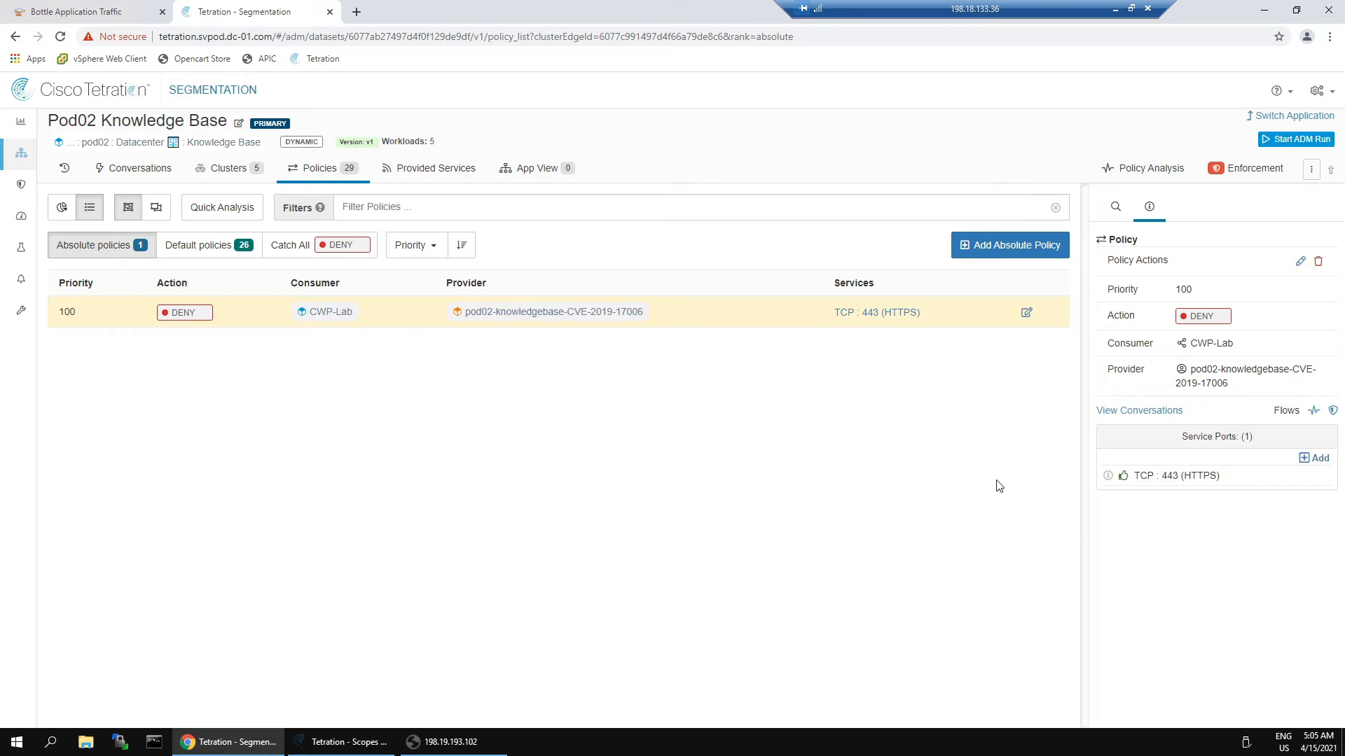
# Begin enforcing the workspace's latest policies, giving "CVE-2019-17006 Risk" as the reason for action
pyautogui.click(1240, 170)
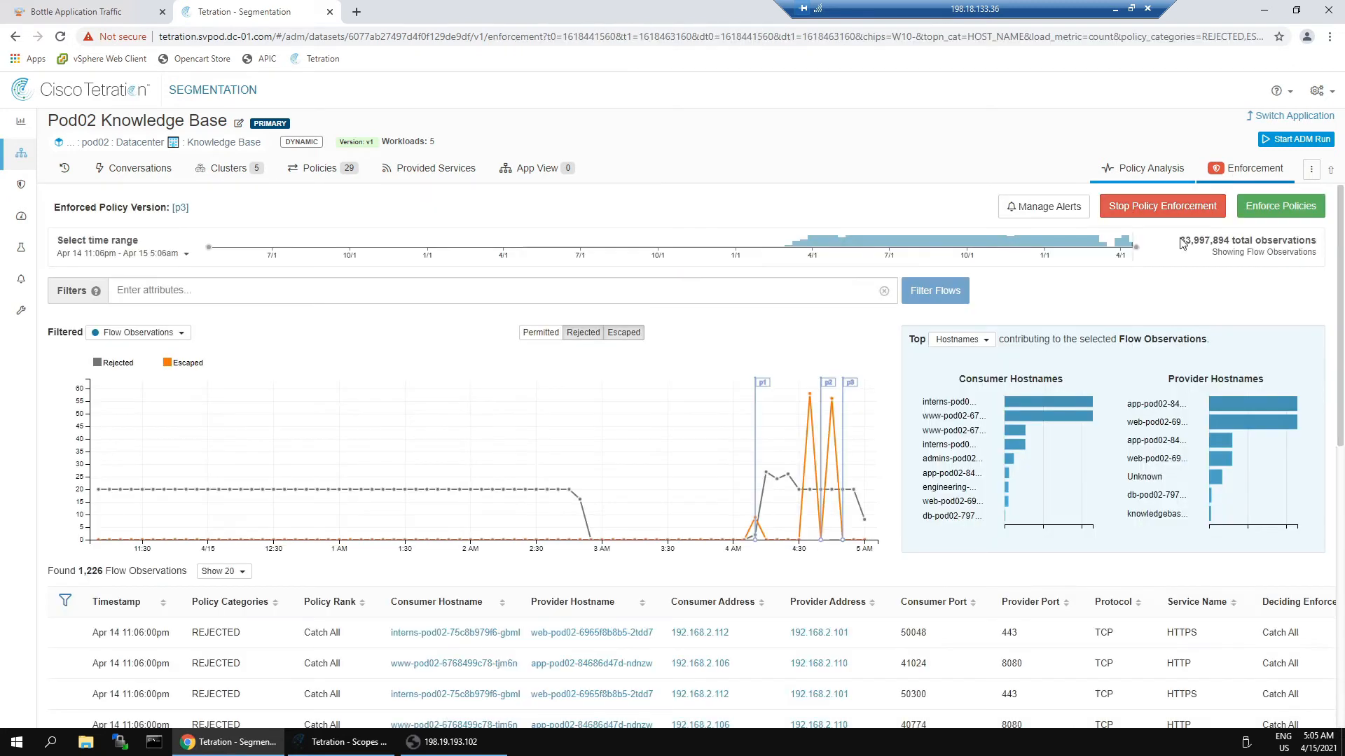
pyautogui.click(1273, 211)
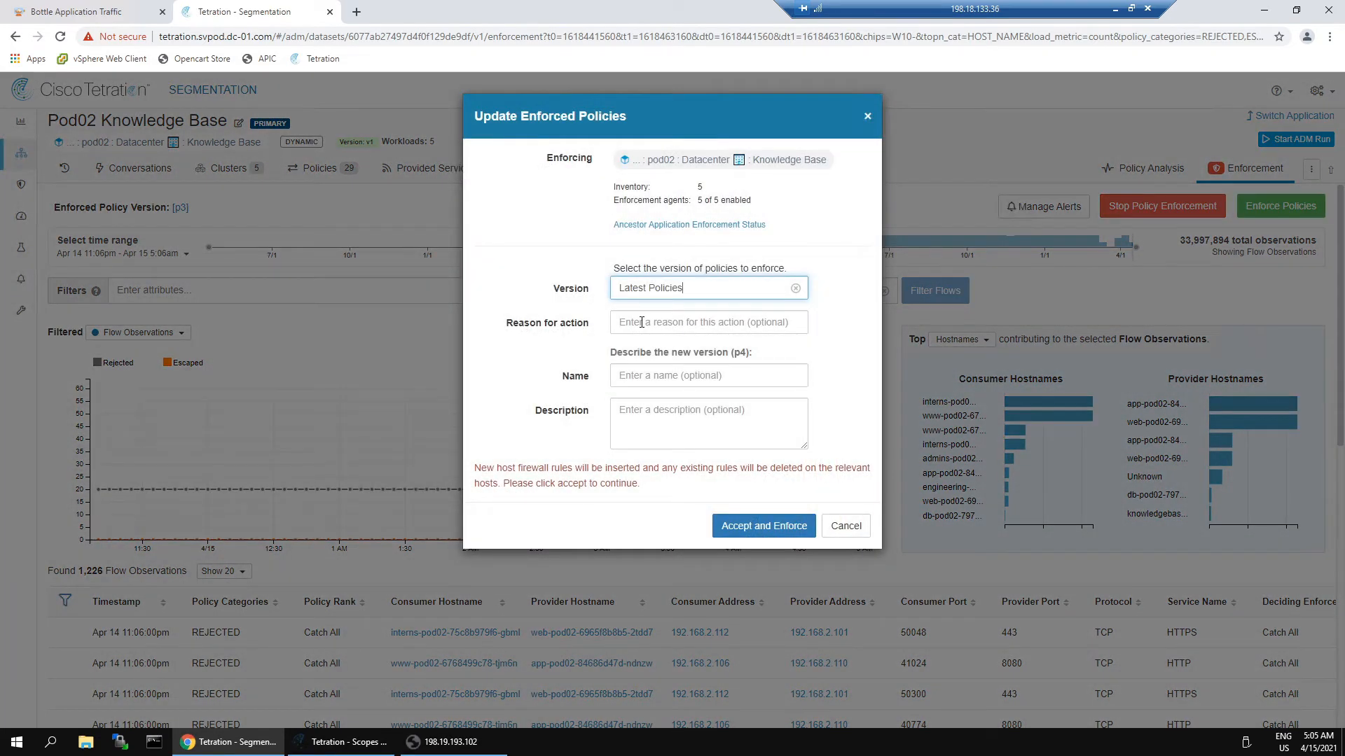
pyautogui.click(642, 323)
pyautogui.write('CVE-2019-17006')
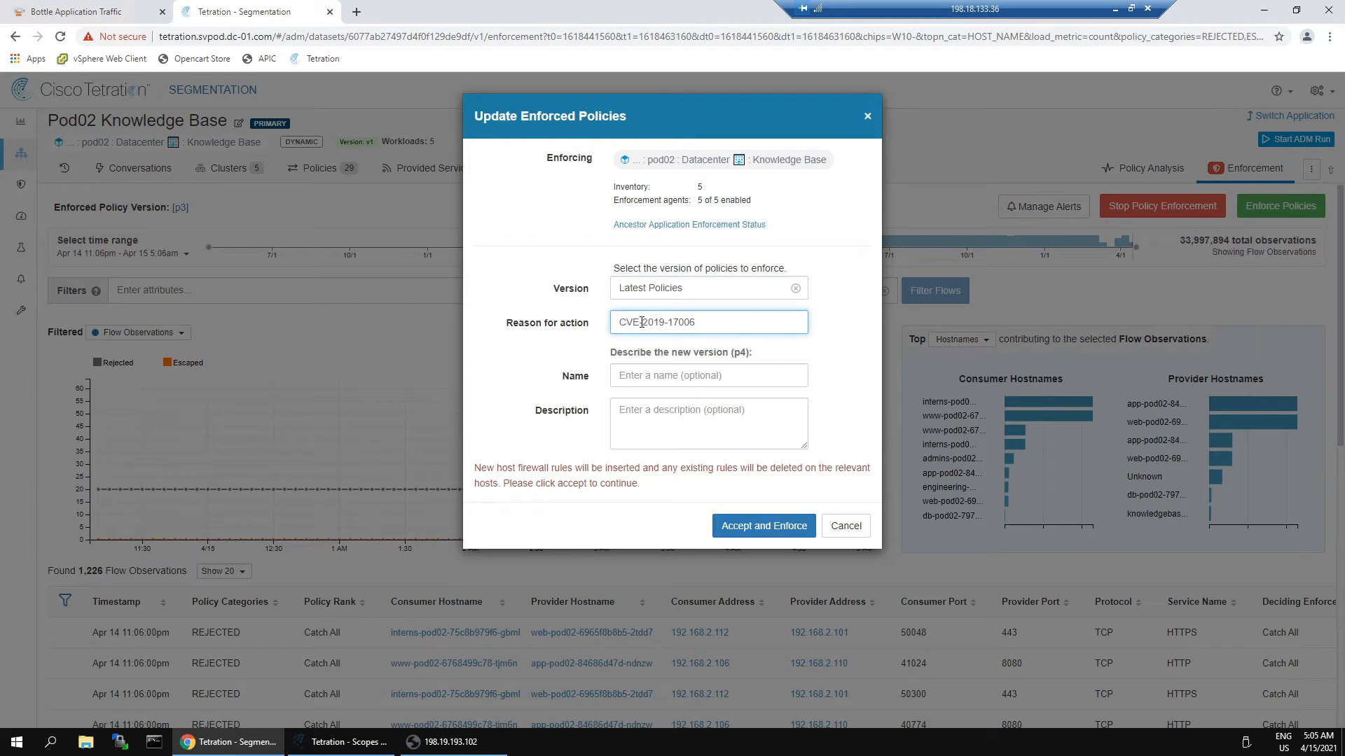
pyautogui.write('Risk')
# Name the new policy version "Blocking 443", describe it as "CVE-2019-17006", and accept and enforce it
pyautogui.click(642, 374)
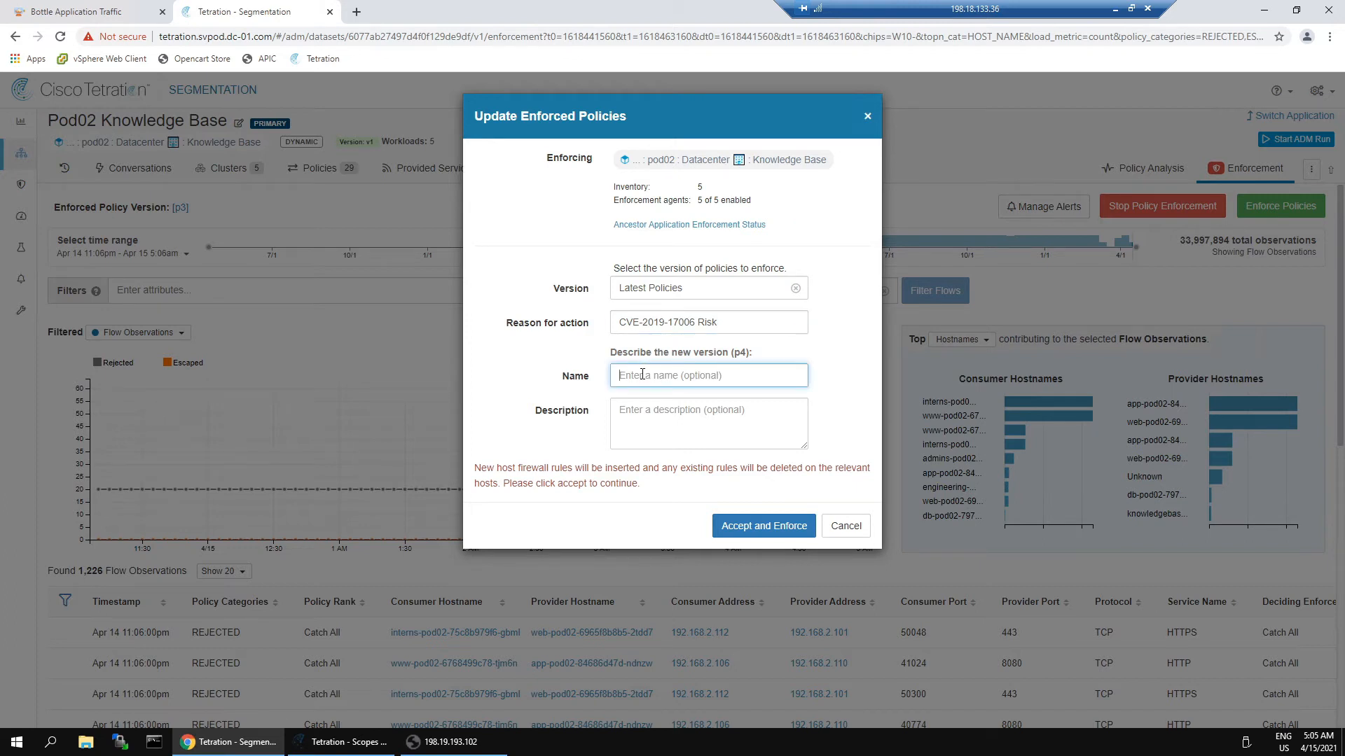
pyautogui.write('Blocking 443')
pyautogui.click(689, 431)
pyautogui.write('CVE-2019-17006')
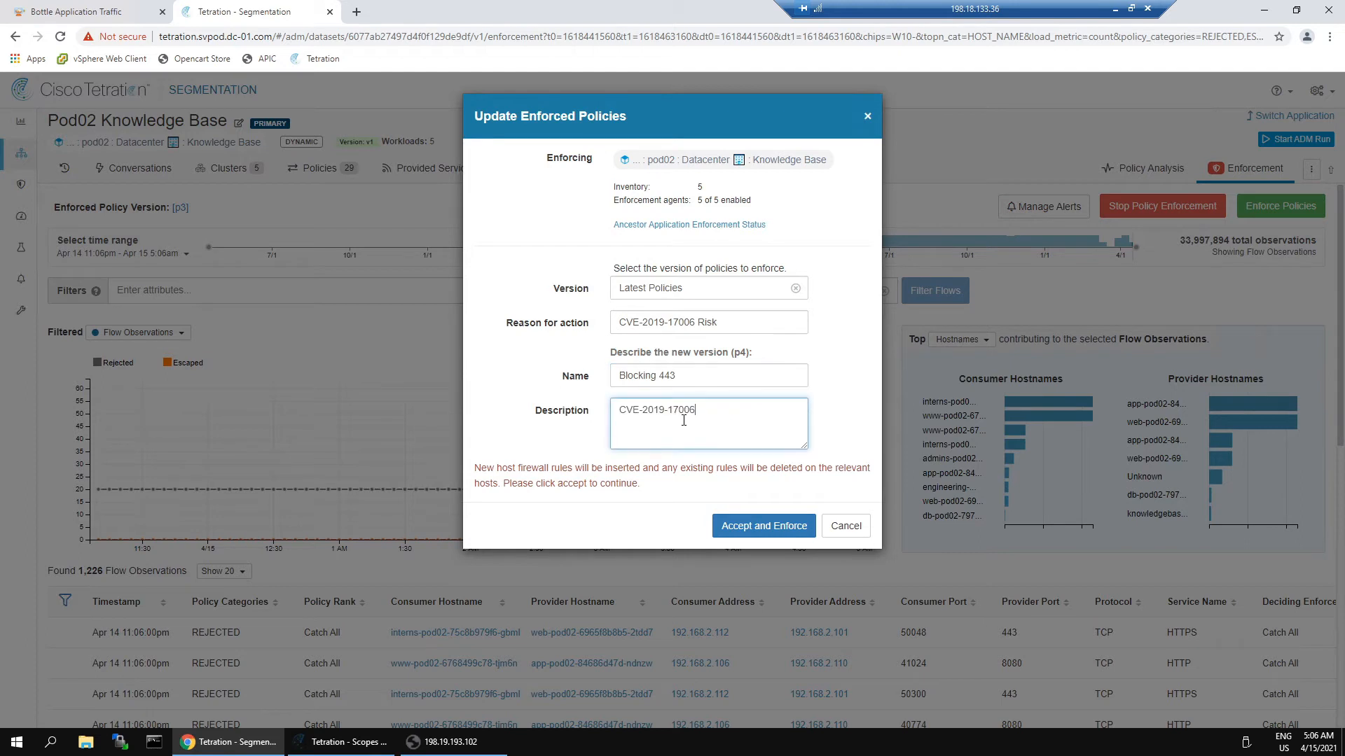
pyautogui.click(750, 534)
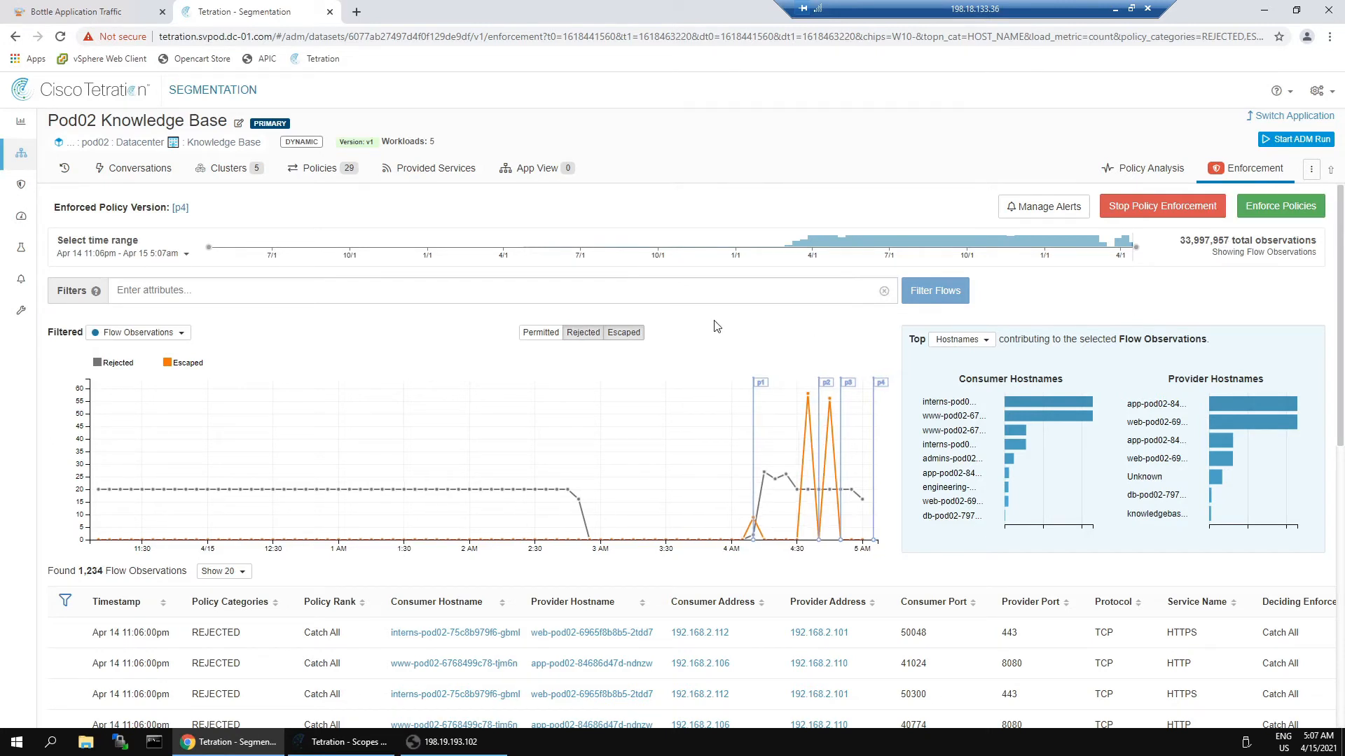
# Review the workspace's absolute DENY policy and open the full details of its provider filter, pod02-knowledgebase-CVE-2019-17006
pyautogui.click(320, 169)
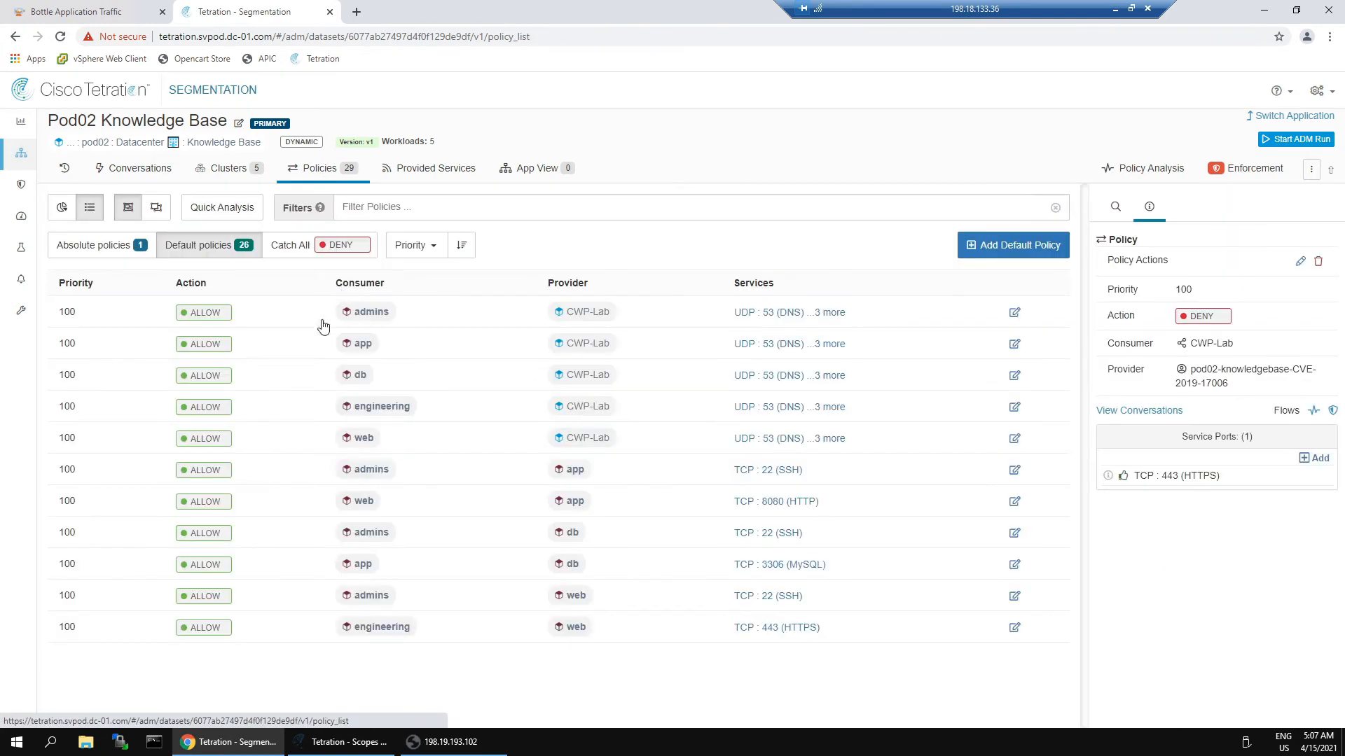
pyautogui.click(96, 250)
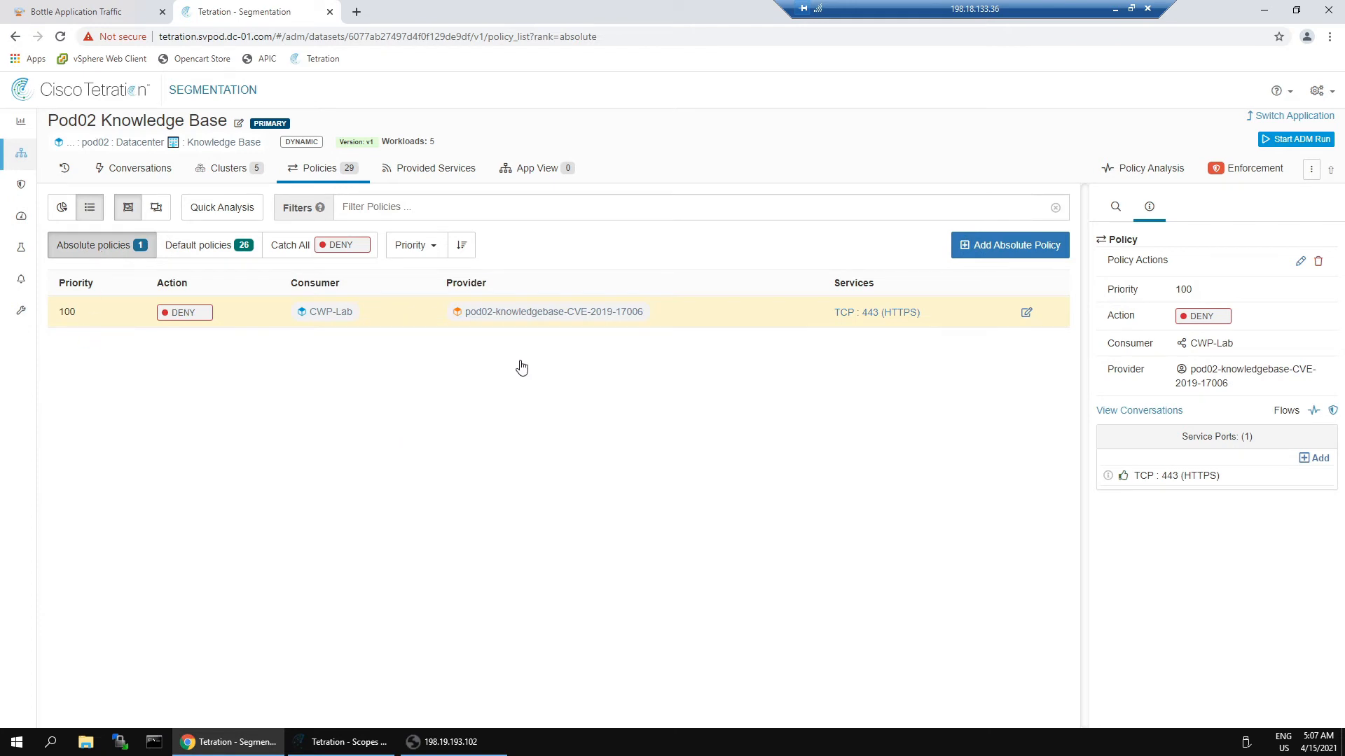
pyautogui.click(552, 316)
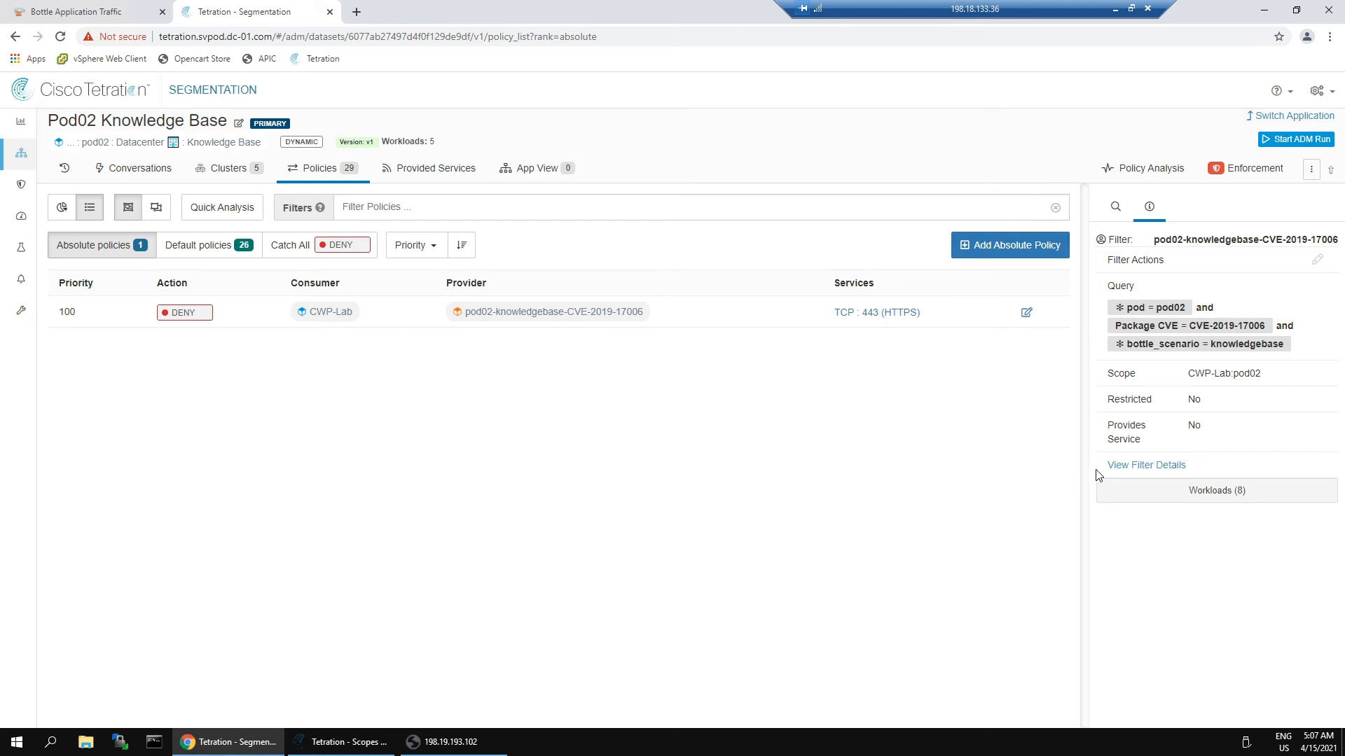
pyautogui.click(1136, 468)
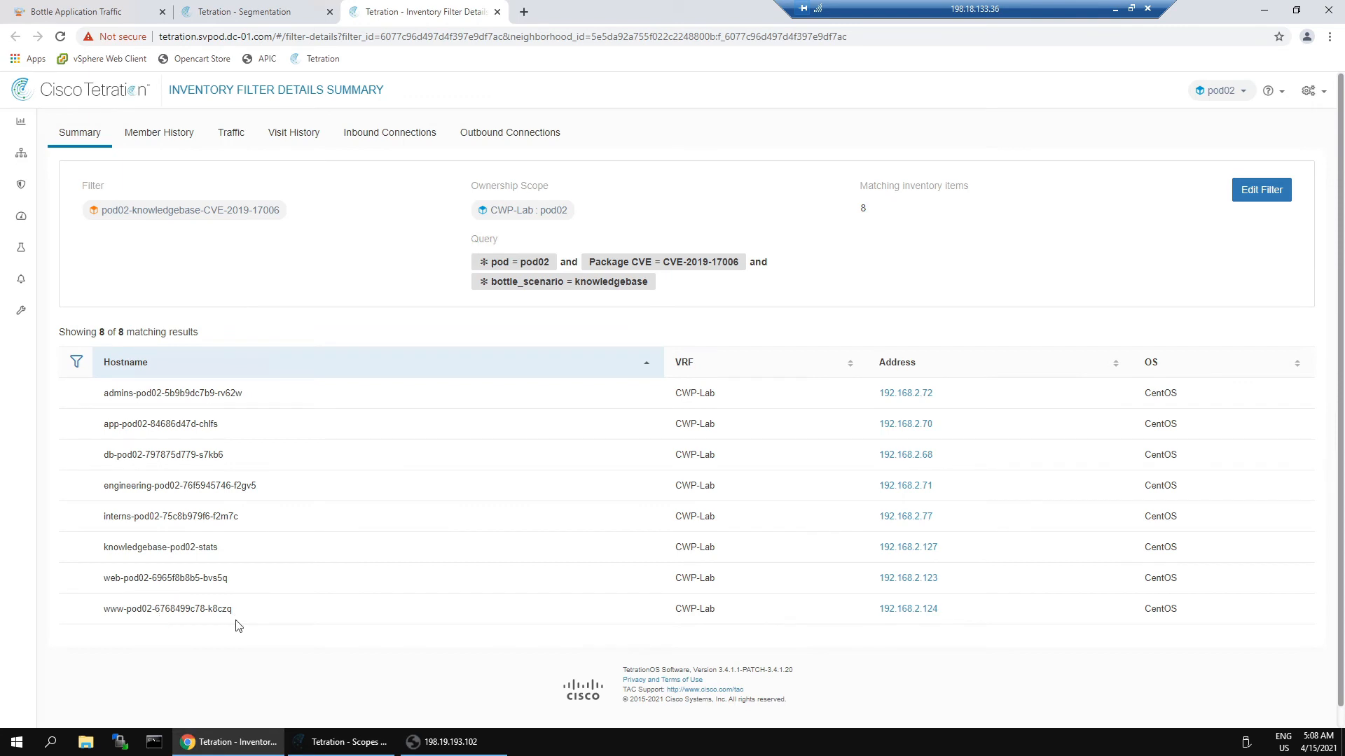
# Check the Bottle Application Traffic page, and list the rejected flow observations for Apr 15 05:10 am in the workspace's policy analysis
pyautogui.click(75, 15)
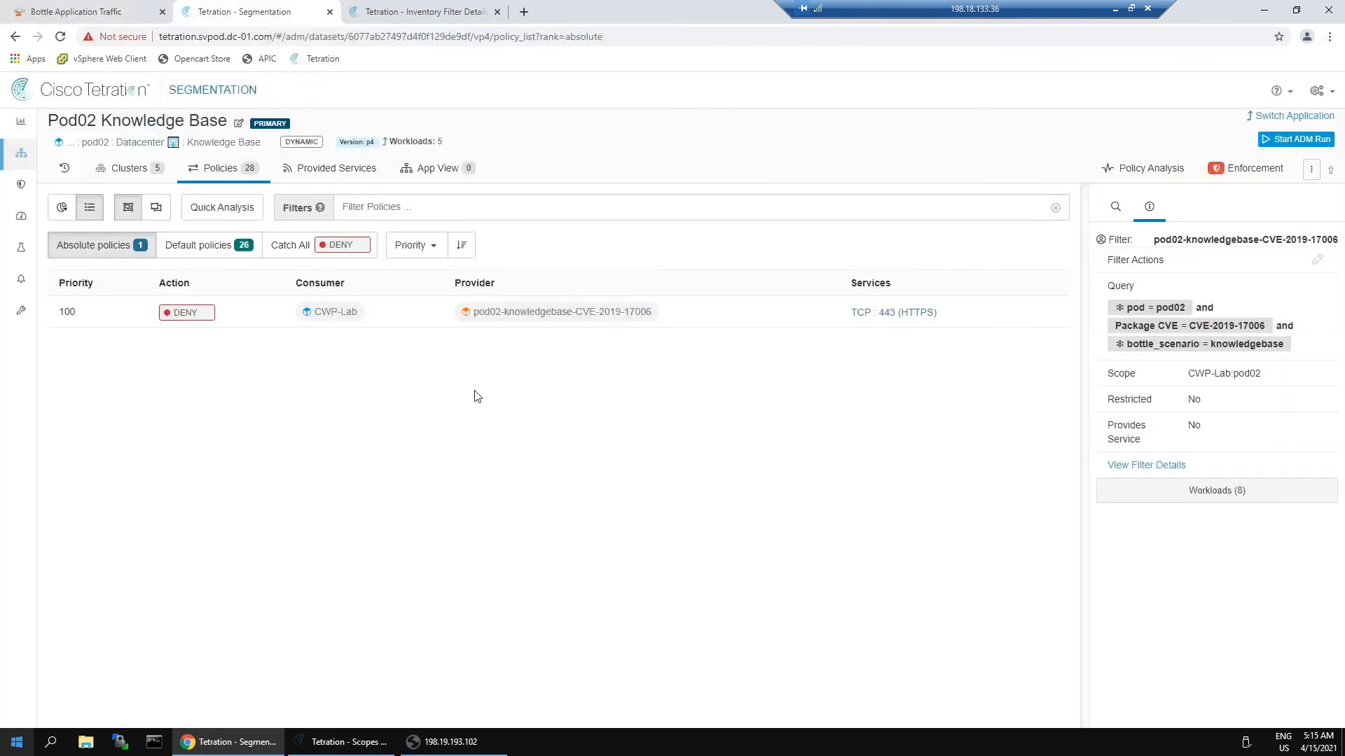
pyautogui.click(1143, 171)
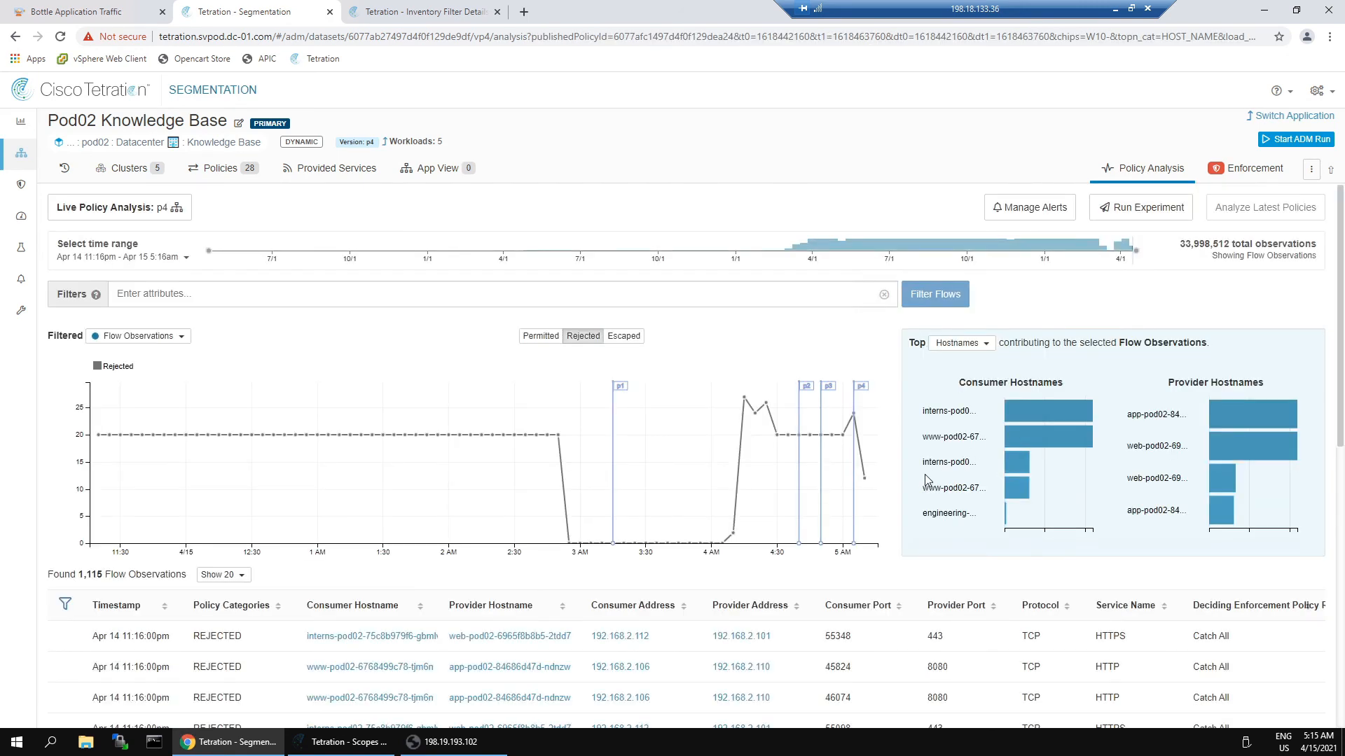
pyautogui.moveTo(867, 483)
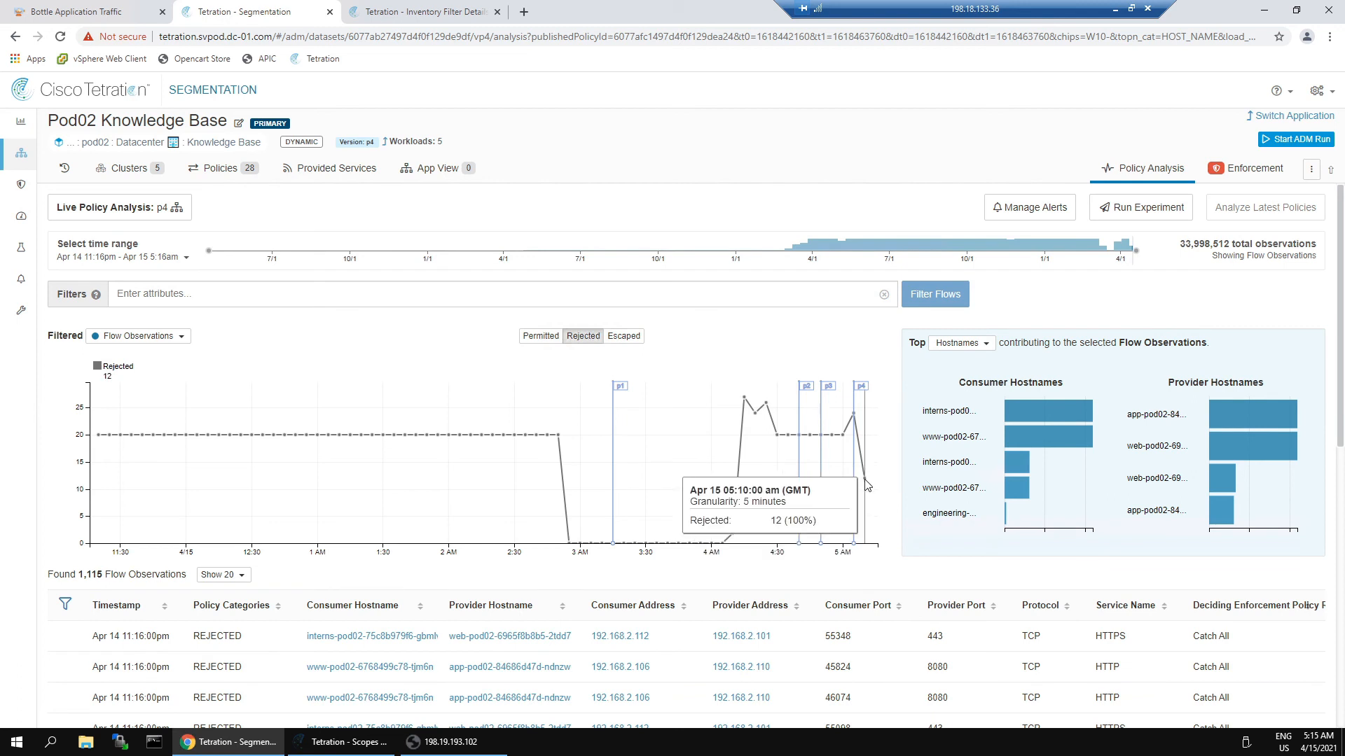
pyautogui.click(867, 484)
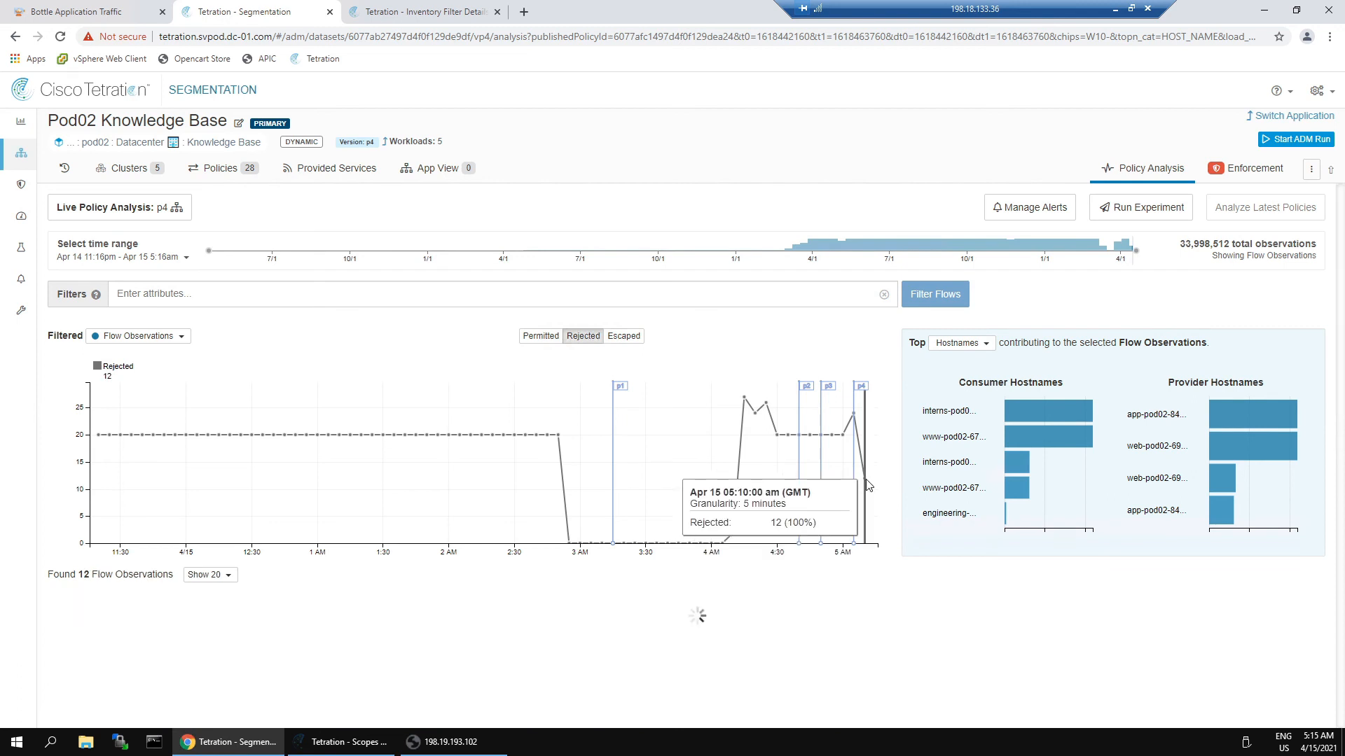